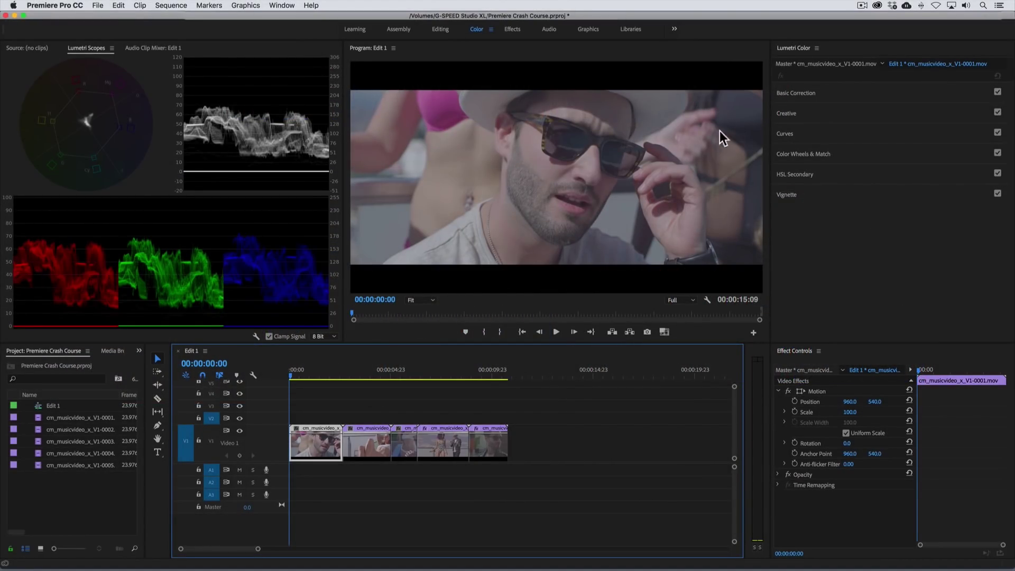
- Set the first clip's Basic Correction tone to Blacks -50, Whites 119, Shadows -100, Highlights 6.9
left_click(786, 93)
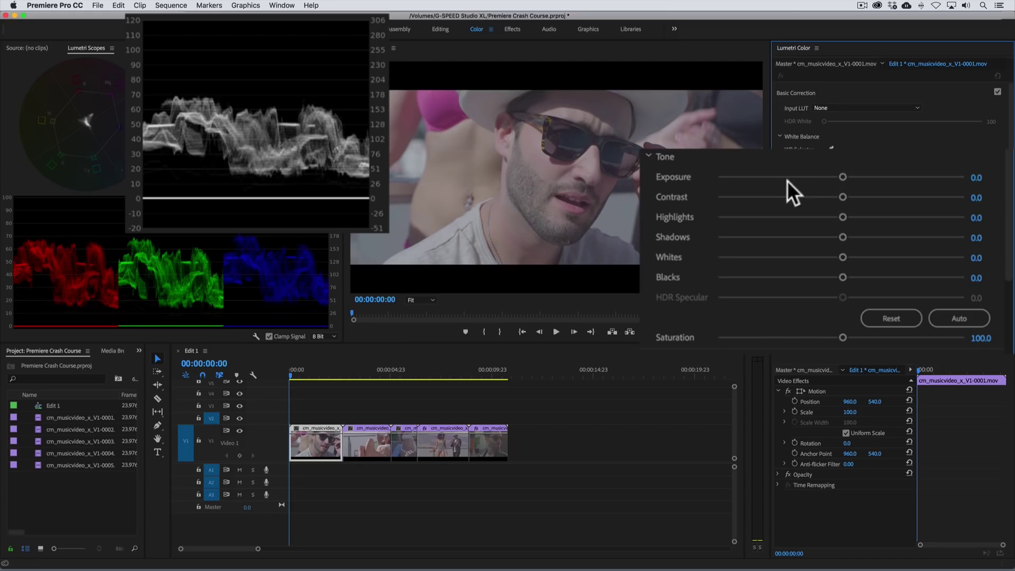
left_click_drag(842, 275, 778, 275)
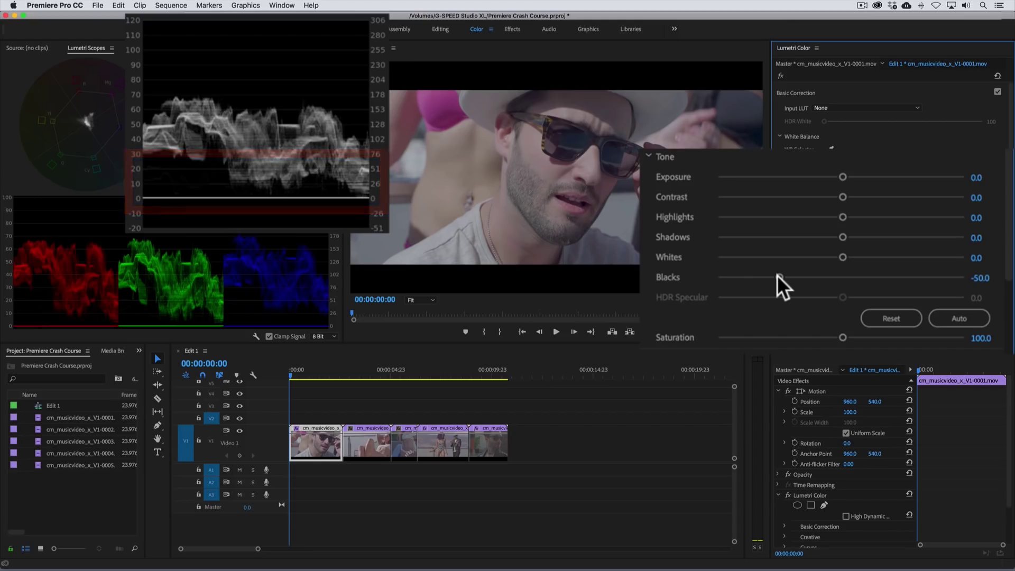
left_click_drag(843, 258, 964, 257)
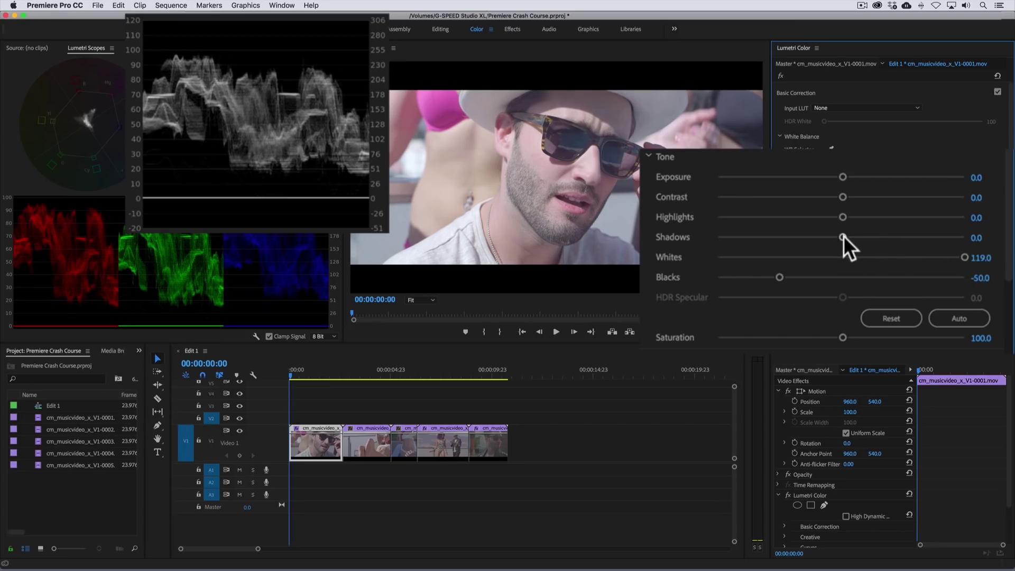
left_click_drag(843, 236, 701, 237)
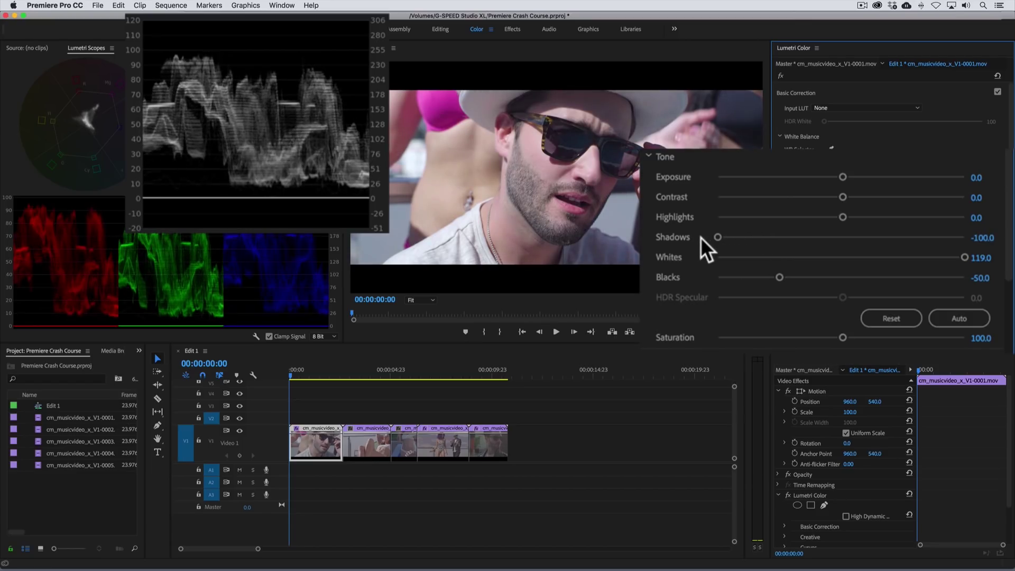
left_click_drag(840, 215, 848, 216)
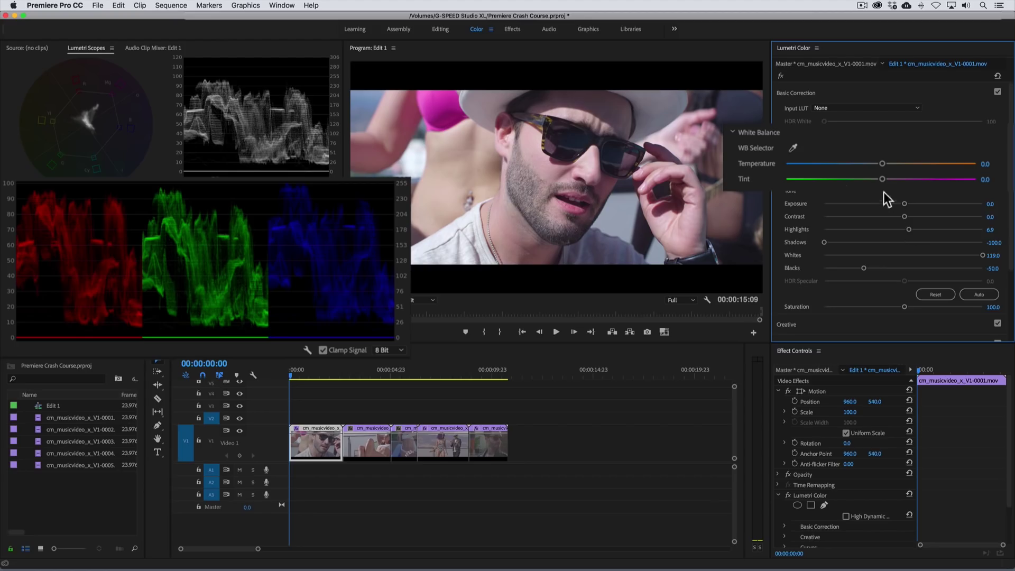
- Sample a neutral point for white balance (Temperature 9.1, Tint -1.1) and raise Saturation to 125
left_click(793, 148)
left_click(413, 168)
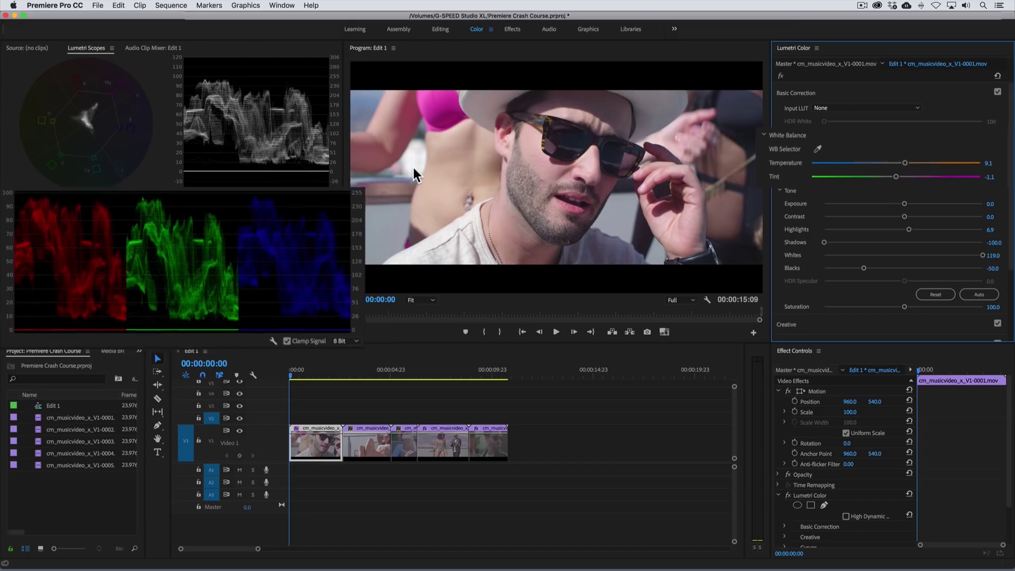
left_click_drag(904, 307, 918, 307)
left_click_drag(873, 333, 882, 333)
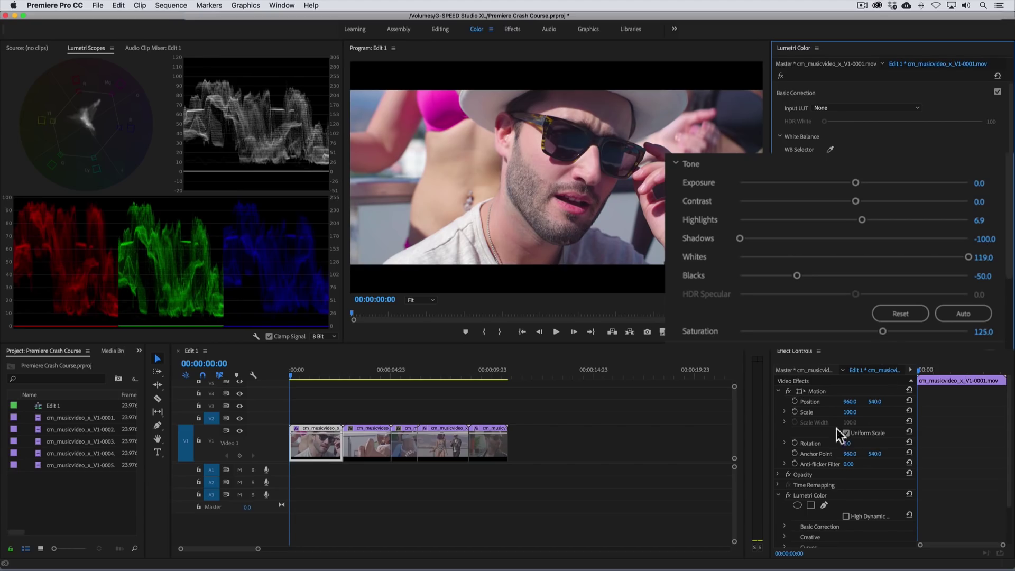
left_click(788, 495)
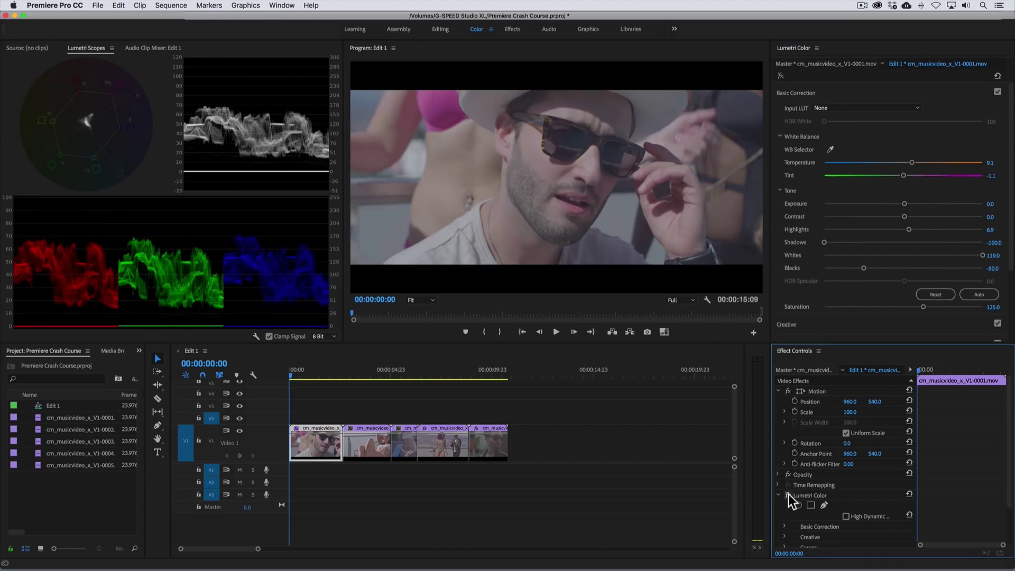
left_click(788, 495)
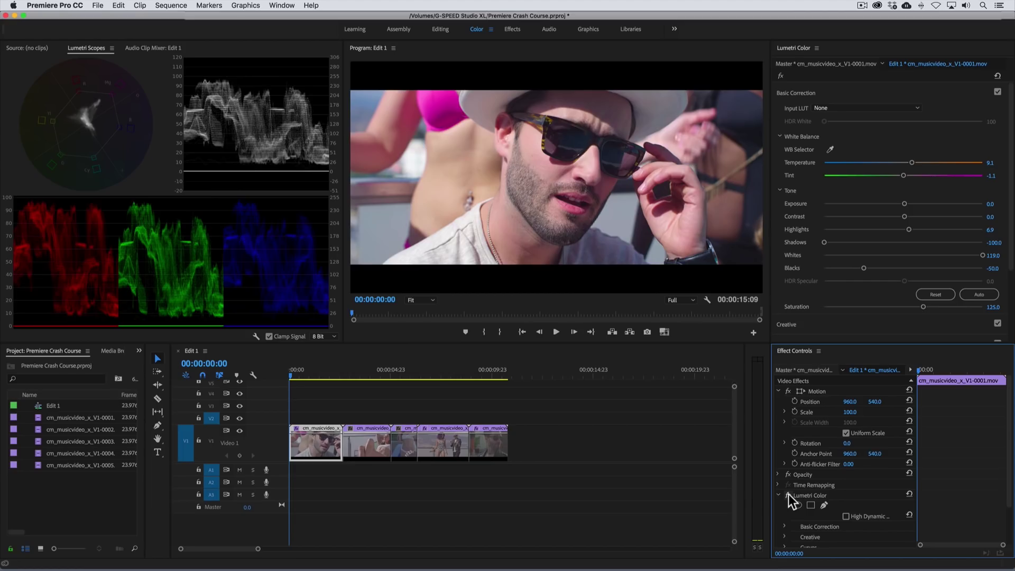
left_click(789, 495)
left_click(788, 495)
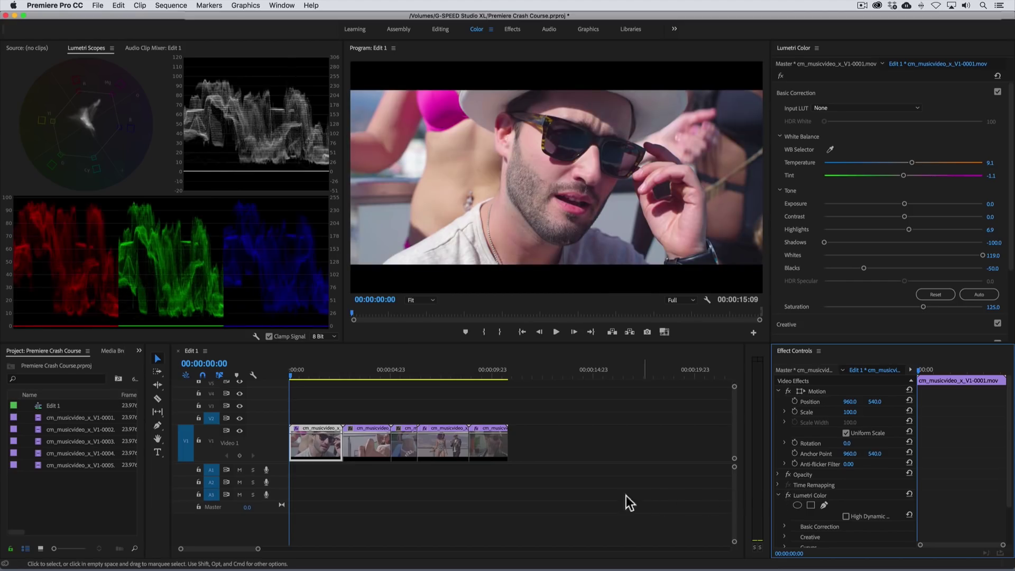
- Put the playhead on the second clip and select it
left_click(345, 371)
key("Left")
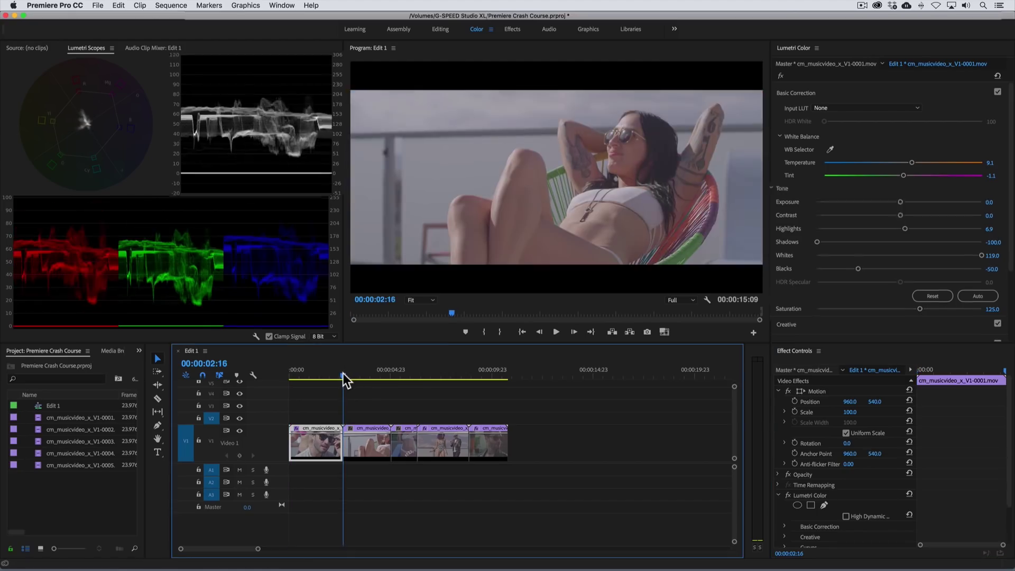
left_click(352, 434)
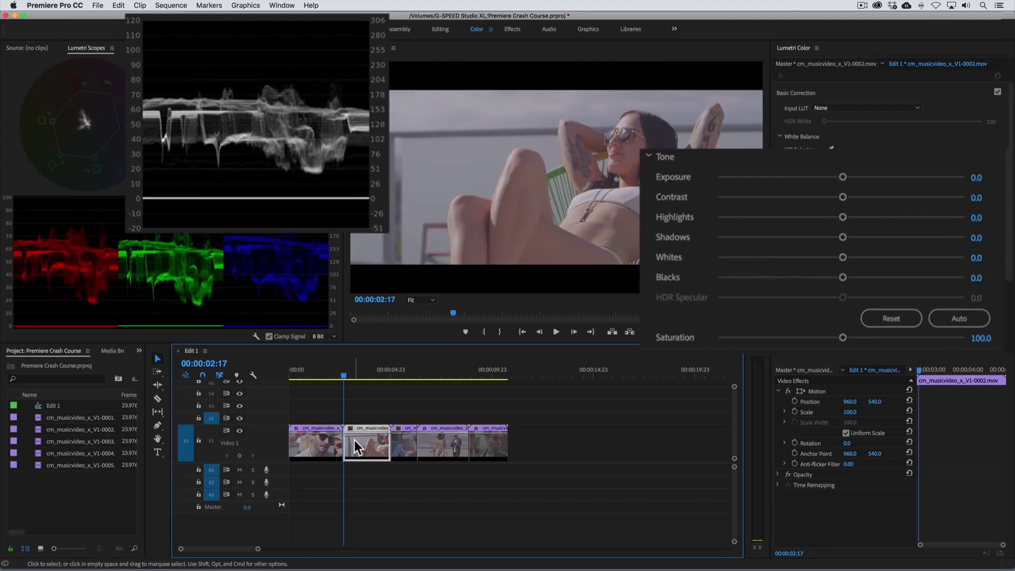
- Grade it to Blacks -100, Whites 80.6, Shadows -62.5, Highlights 26.9, Saturation 112.5; then select clip three
left_click_drag(839, 277, 717, 277)
left_click_drag(843, 257, 931, 256)
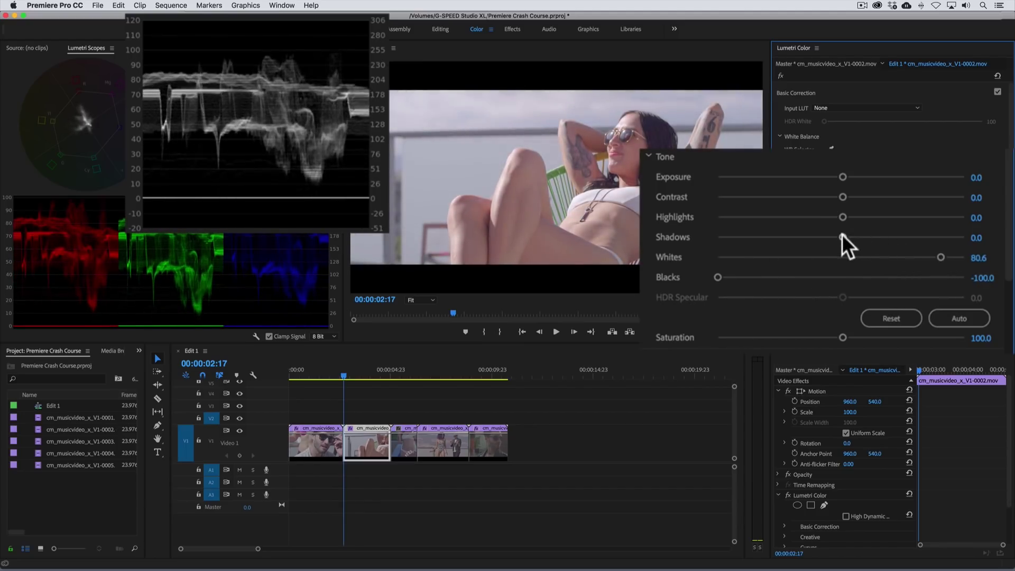
left_click_drag(842, 236, 764, 238)
left_click_drag(843, 217, 874, 218)
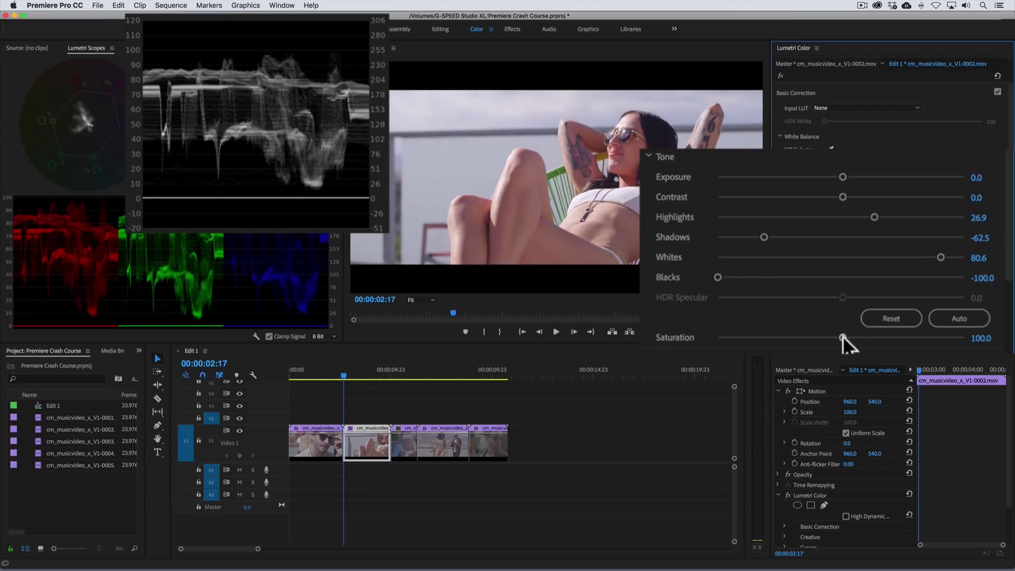
left_click_drag(843, 337, 855, 336)
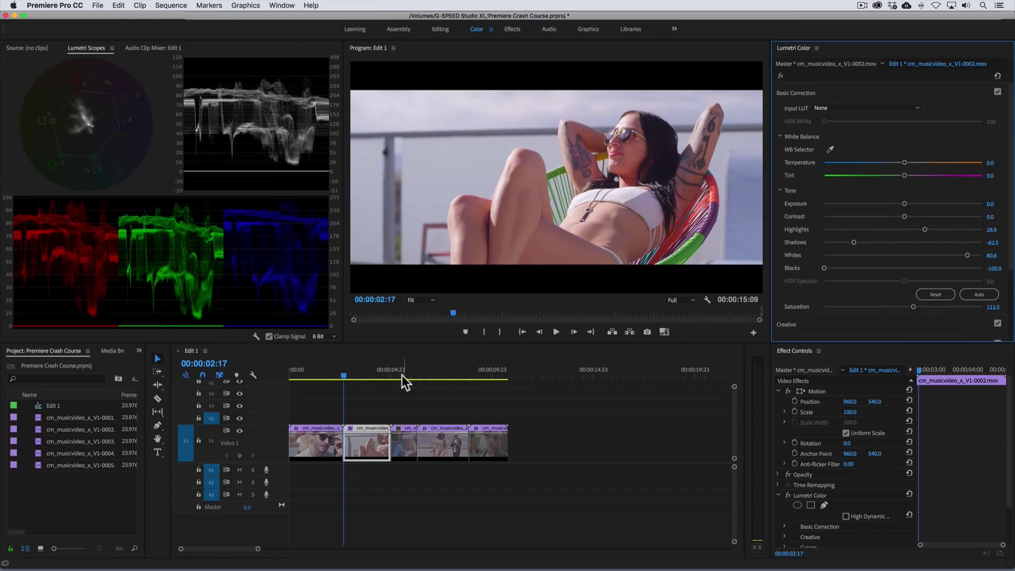
left_click(398, 375)
left_click(402, 447)
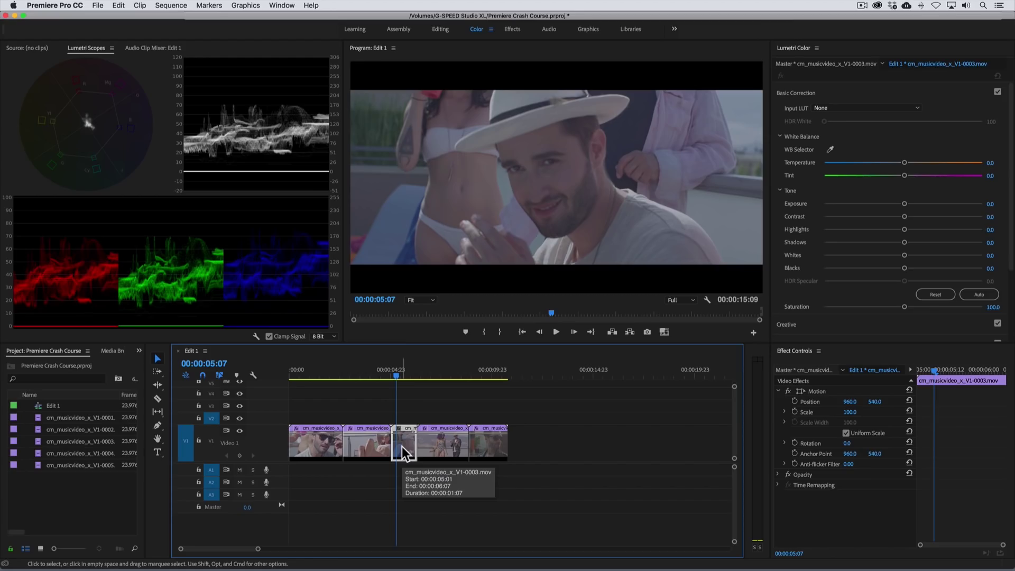
- Copy the first clip and paste its Lumetri Color attributes onto the third clip
left_click(322, 446)
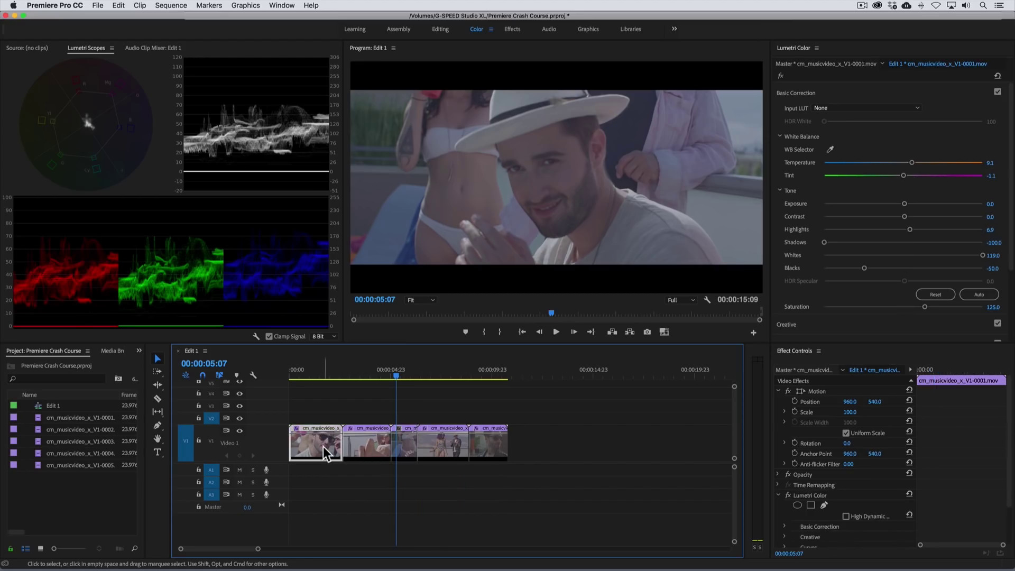
key("super+c")
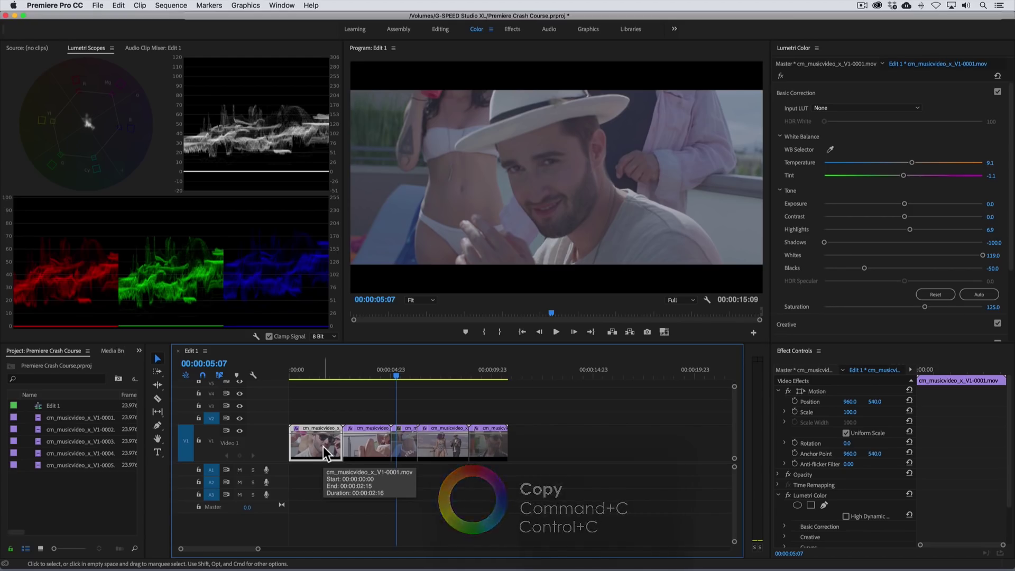
right_click(404, 445)
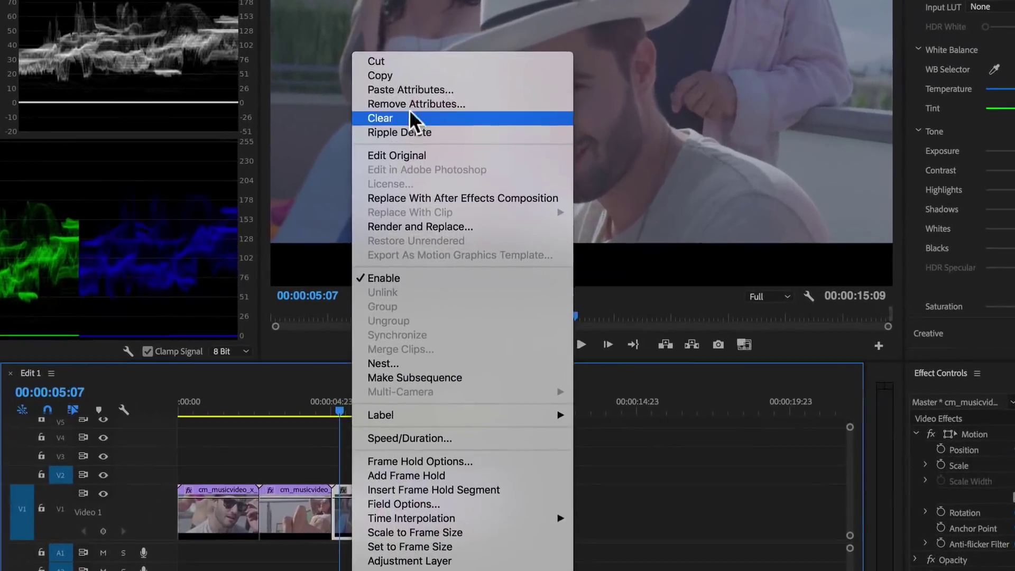
left_click(407, 90)
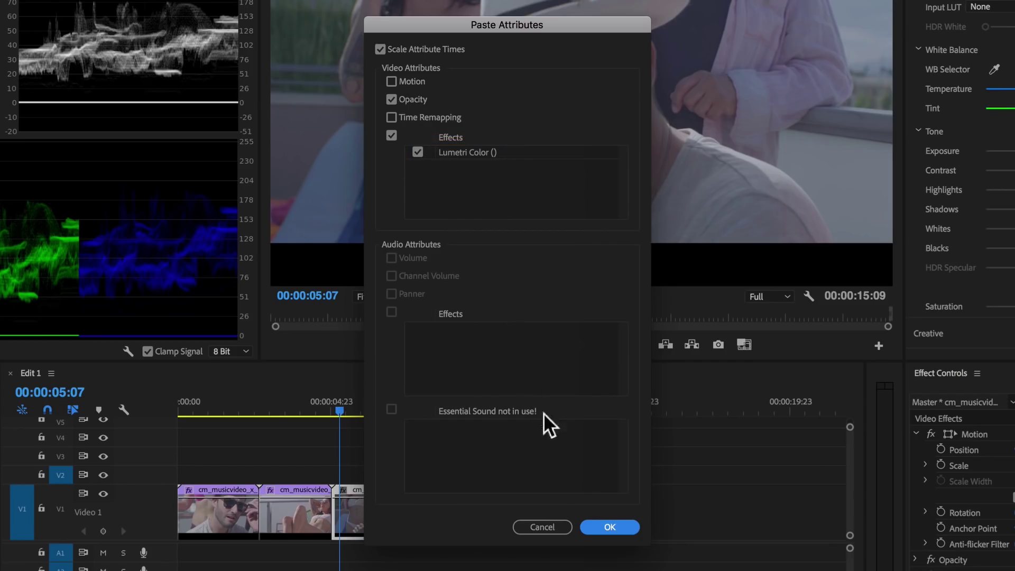
left_click(594, 521)
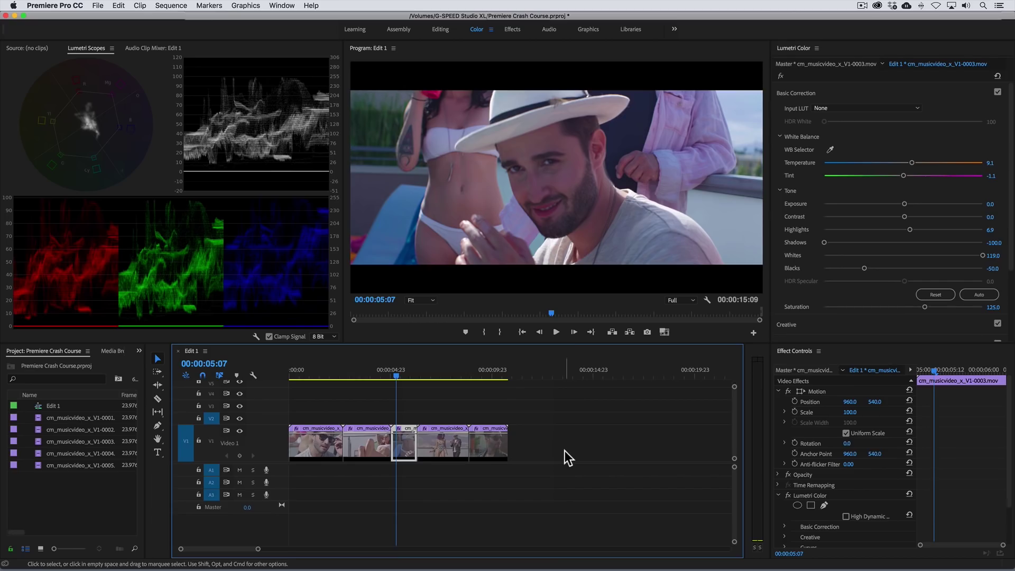
- Turn on Comparison View in Color Wheels & Match, try the split views, then settle on Side by Side
left_click(788, 93)
left_click(725, 149)
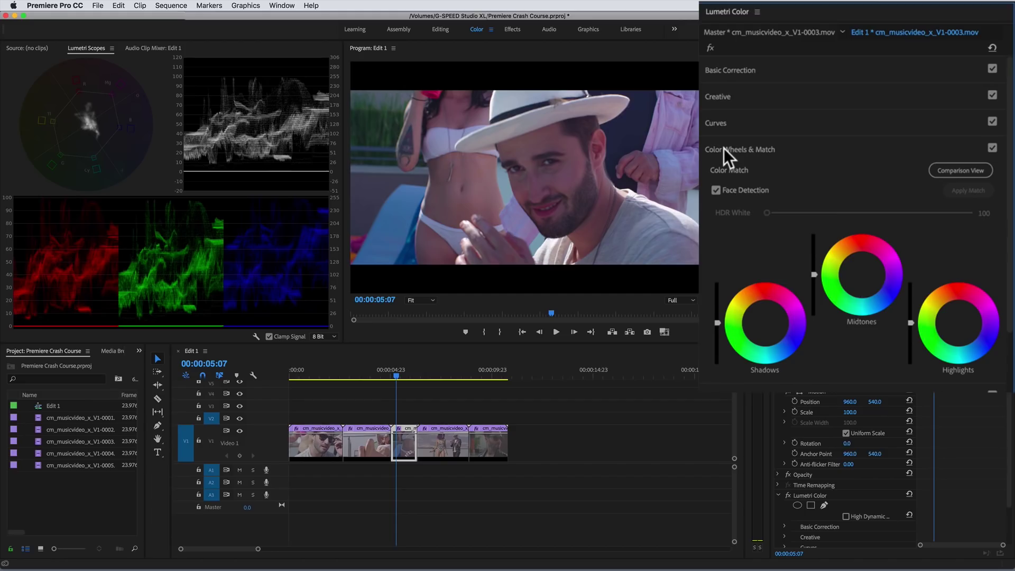
left_click(954, 168)
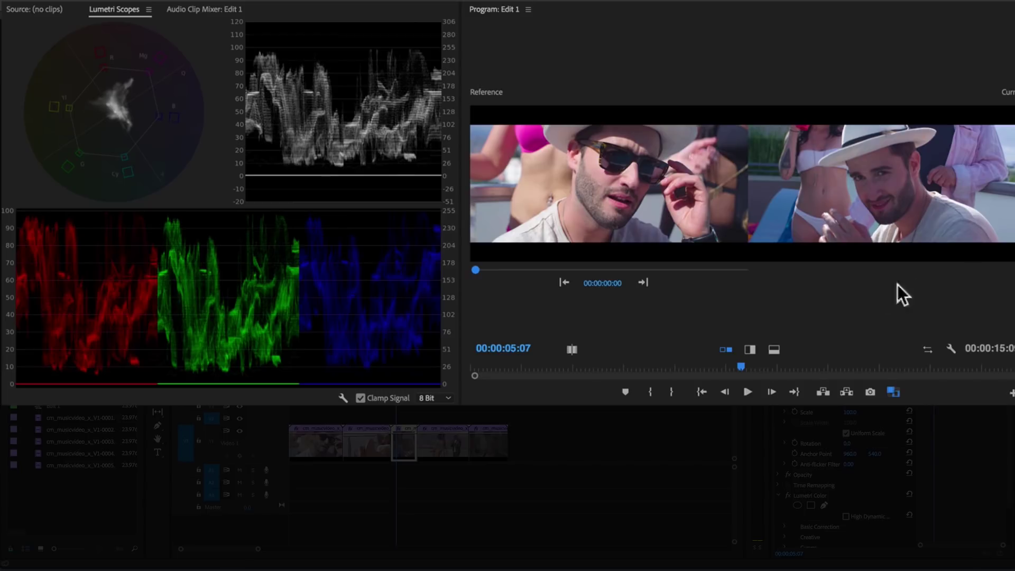
left_click(747, 350)
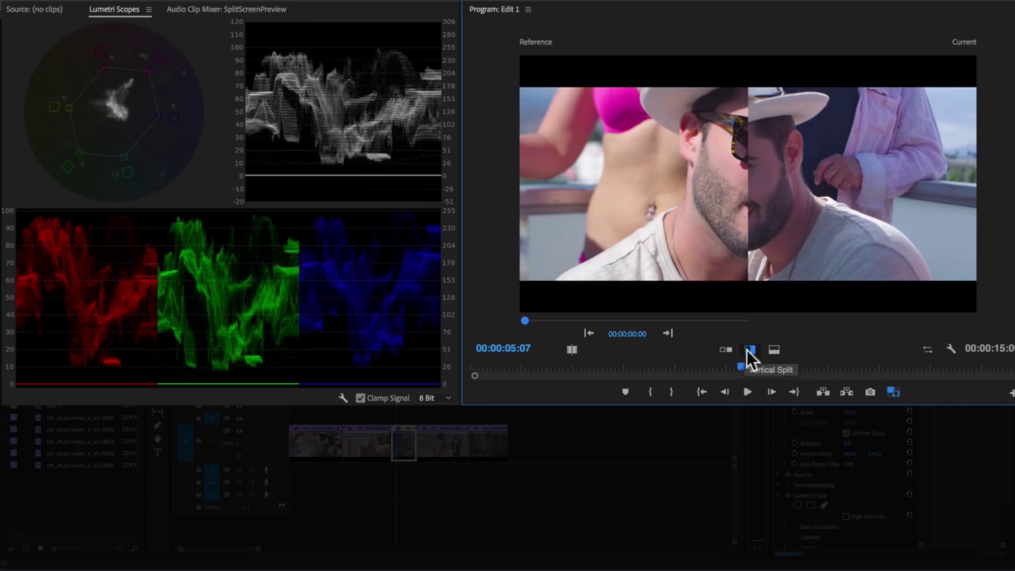
left_click(773, 350)
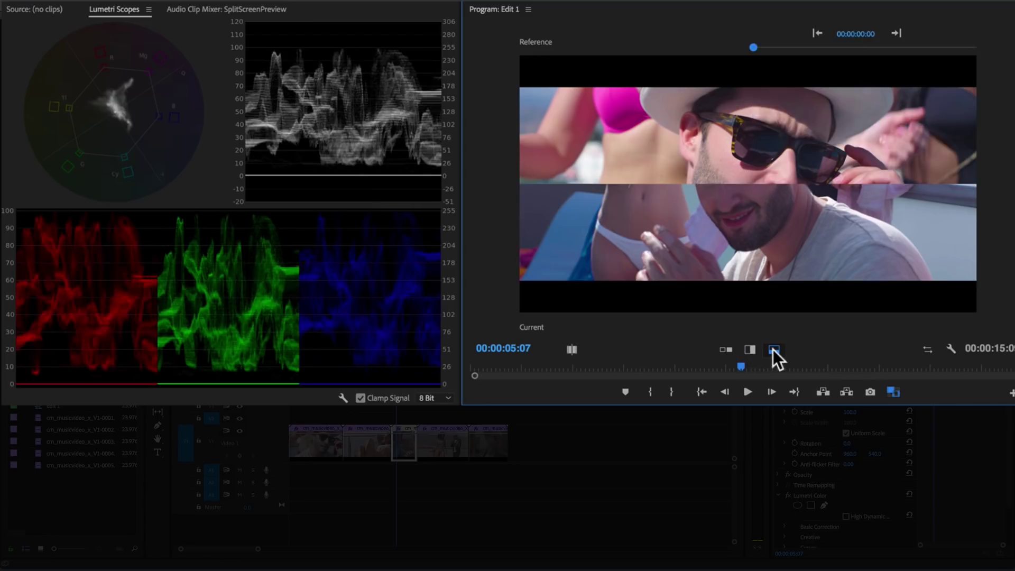
left_click(725, 350)
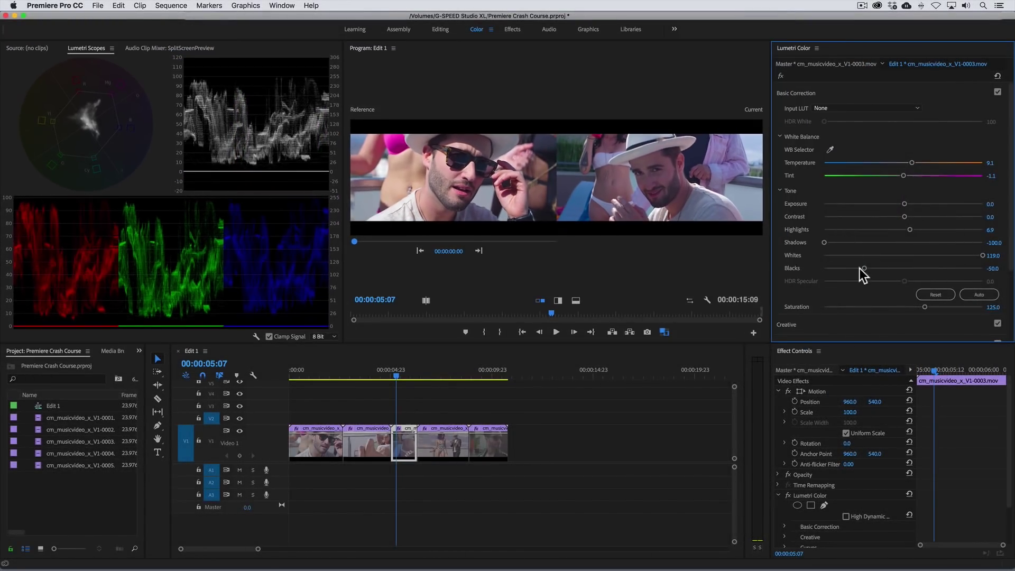
- Refine the third clip: Blacks -150, higher Highlights, warmer Temperature and lower Saturation
left_click_drag(859, 269, 818, 268)
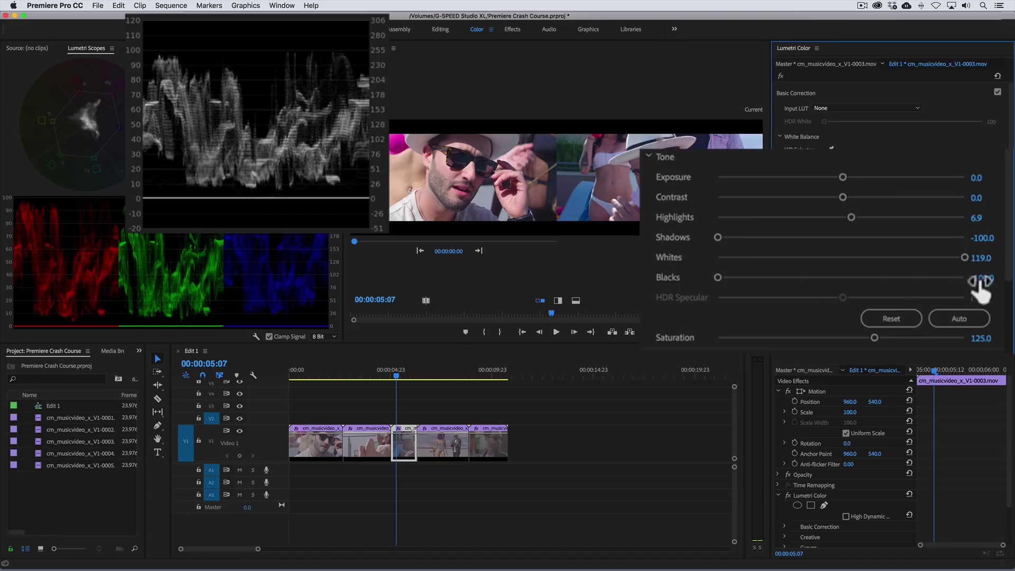
left_click(992, 269)
type("-150")
key("Return")
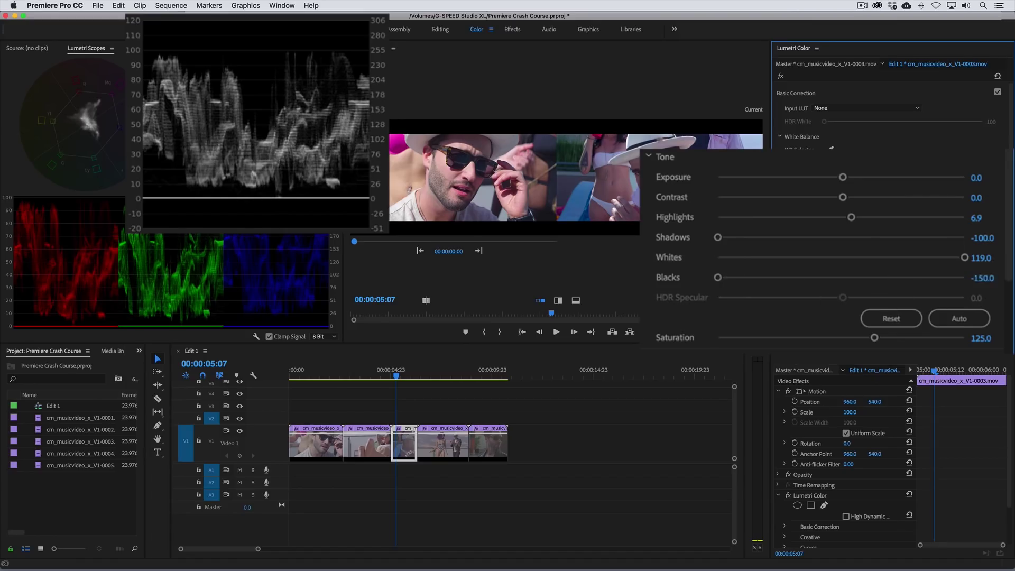
left_click_drag(852, 217, 944, 218)
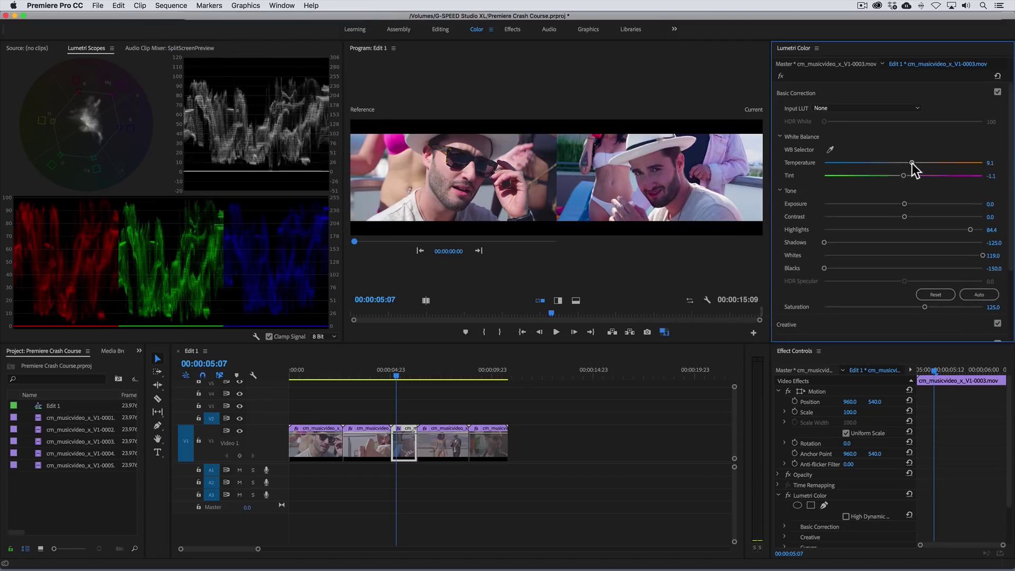
left_click_drag(893, 163, 863, 179)
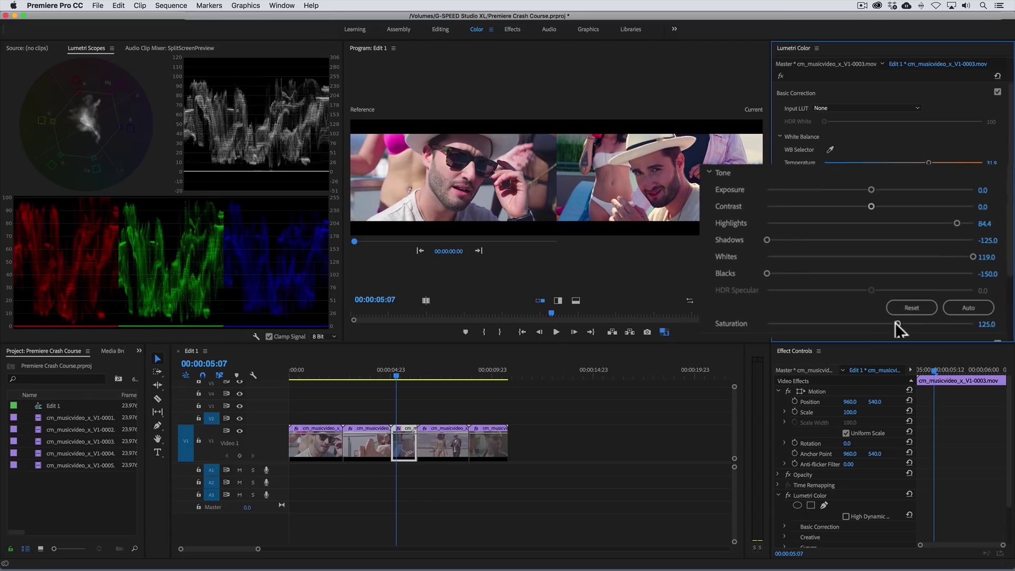
left_click_drag(896, 323, 878, 322)
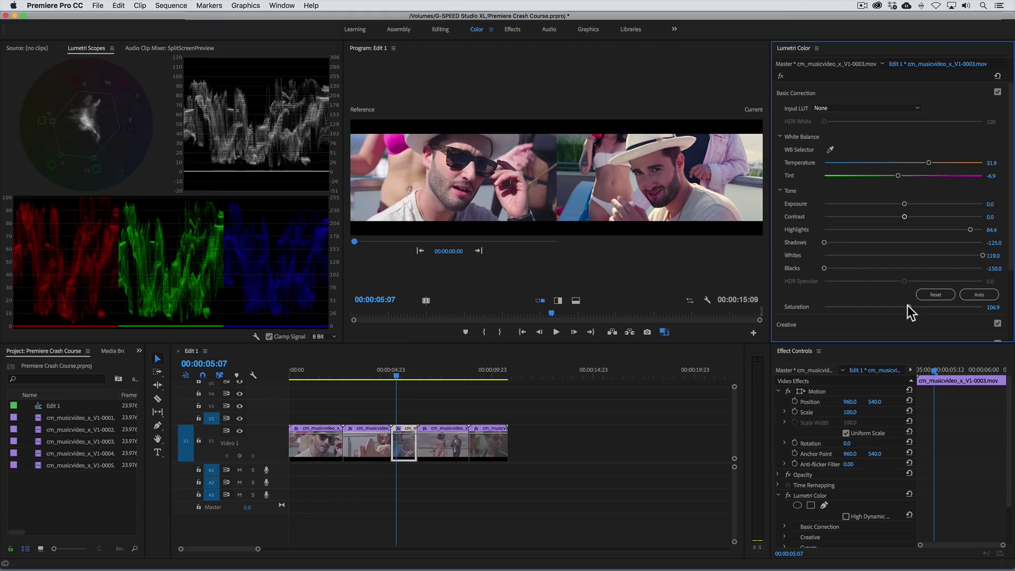
- Return to Color Wheels & Match and toggle the reference Comparison View
left_click(796, 96)
left_click(801, 154)
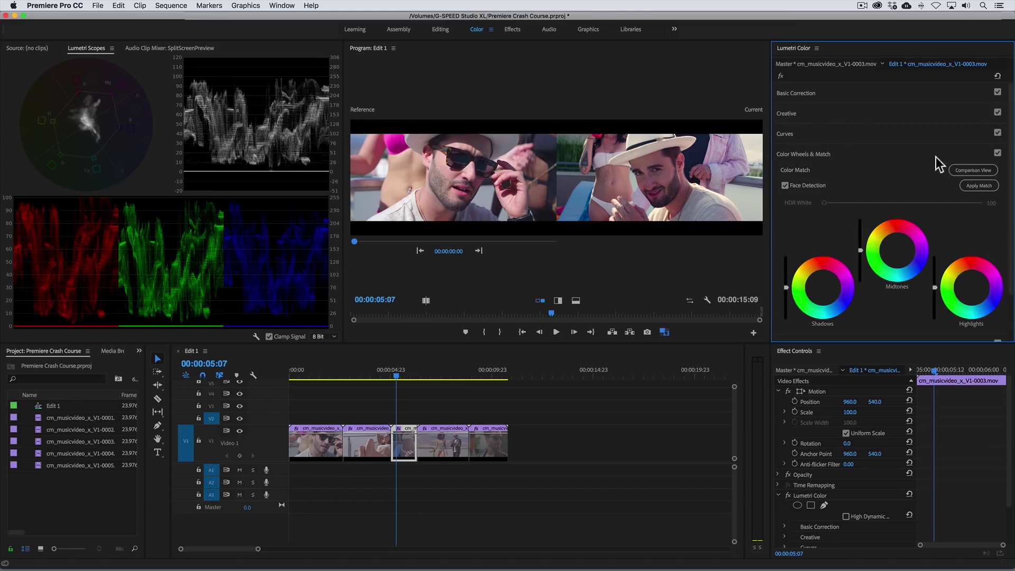
left_click(982, 169)
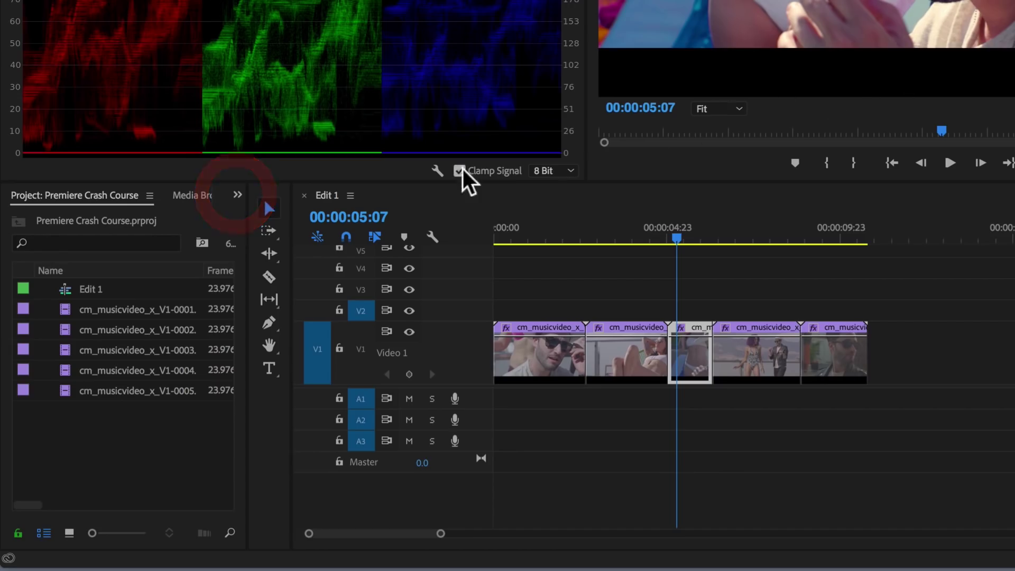
- Find Lumetri Color in the Effects panel and apply a second instance to the third clip
left_click(237, 195)
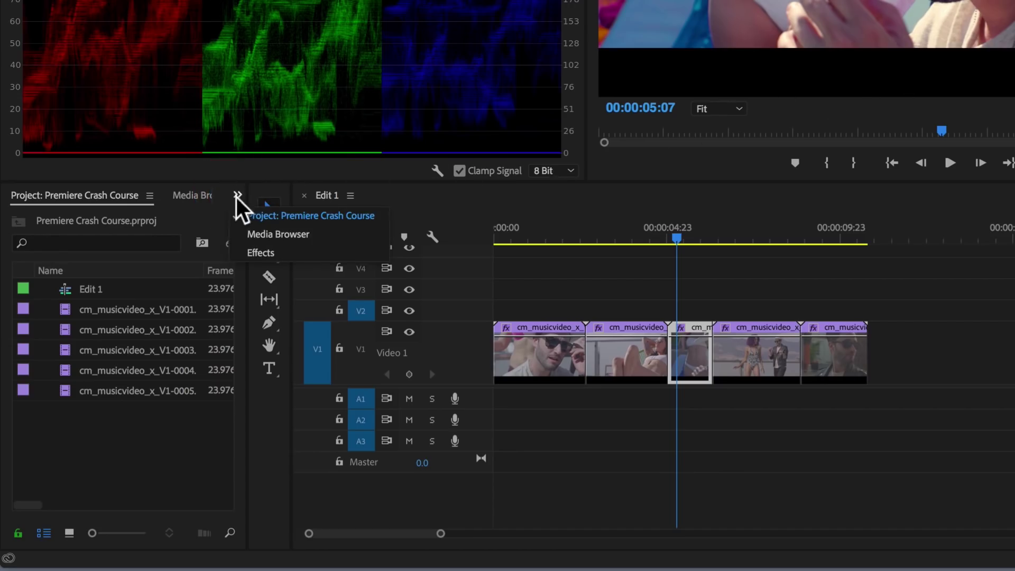
left_click(253, 253)
left_click(38, 218)
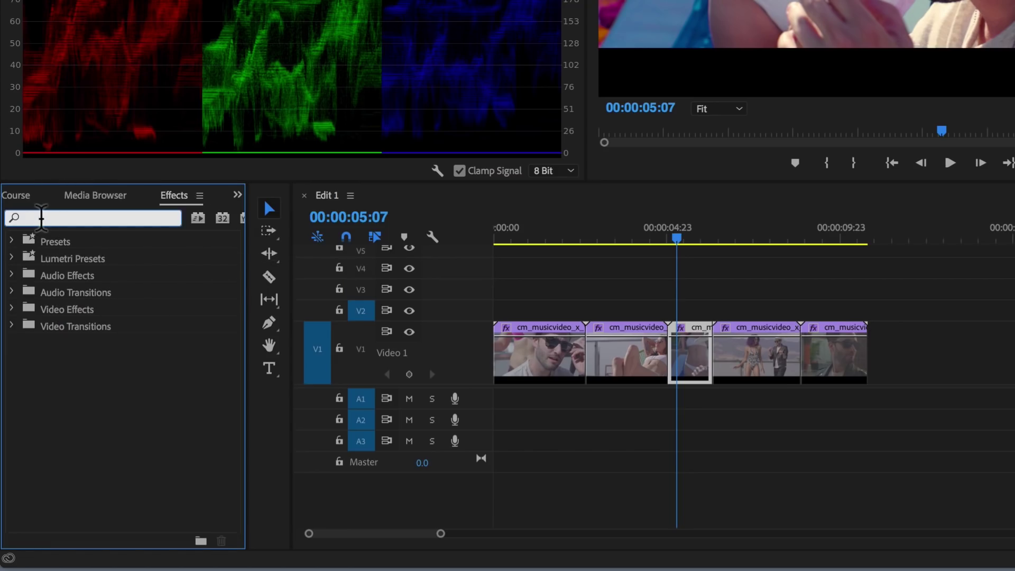
type("lumetri")
left_click_drag(236, 245, 236, 533)
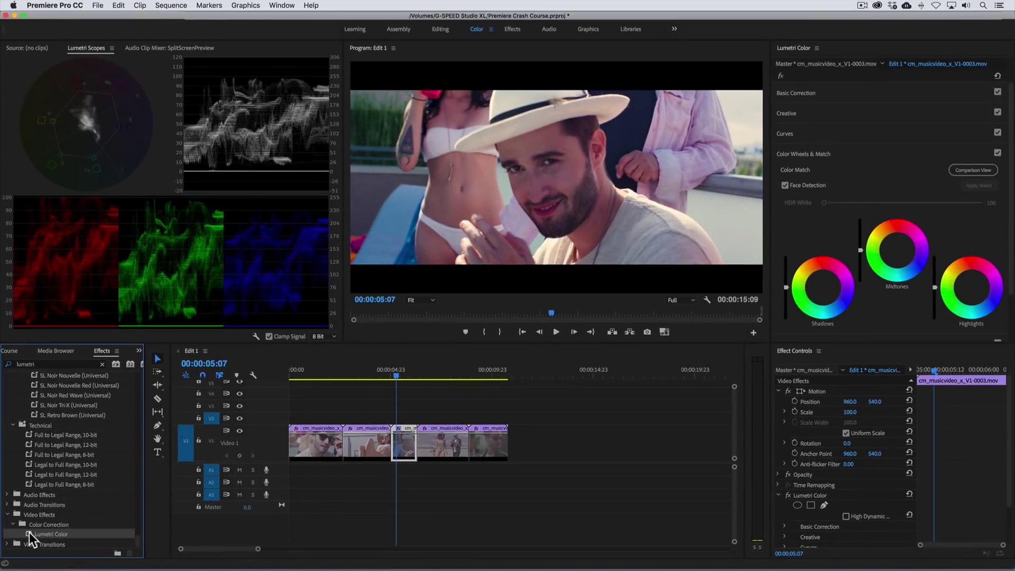
left_click_drag(49, 507, 1014, 519)
left_click_drag(735, 540, 806, 524)
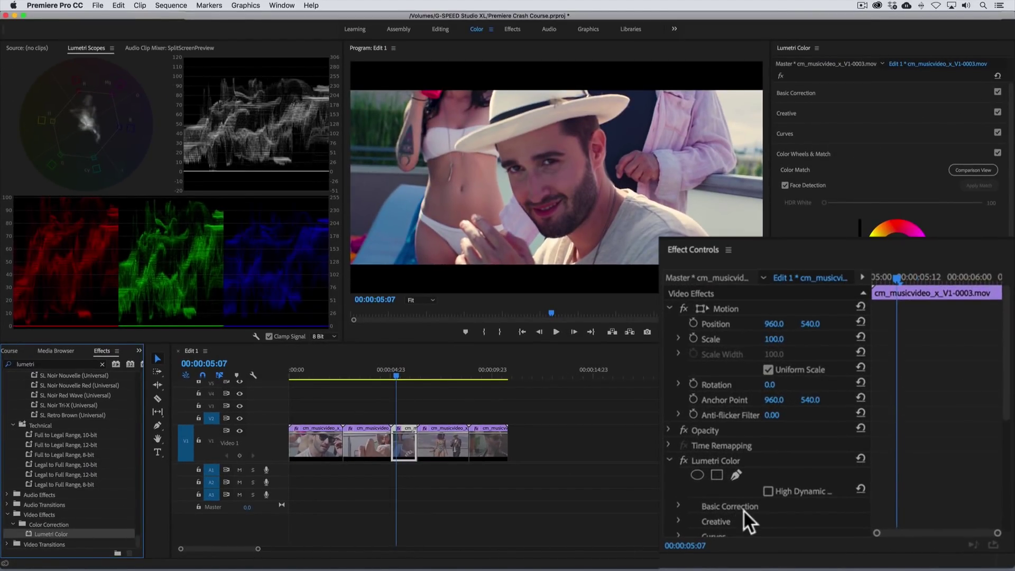
- Add an ellipse mask to the second Lumetri, sized and tilted over the man's face
left_click(669, 459)
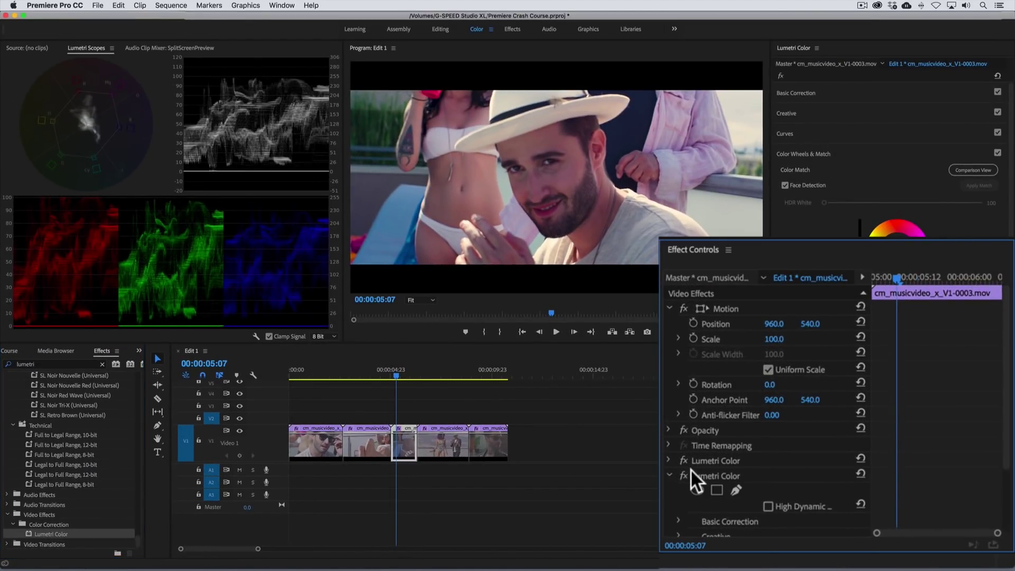
left_click(697, 486)
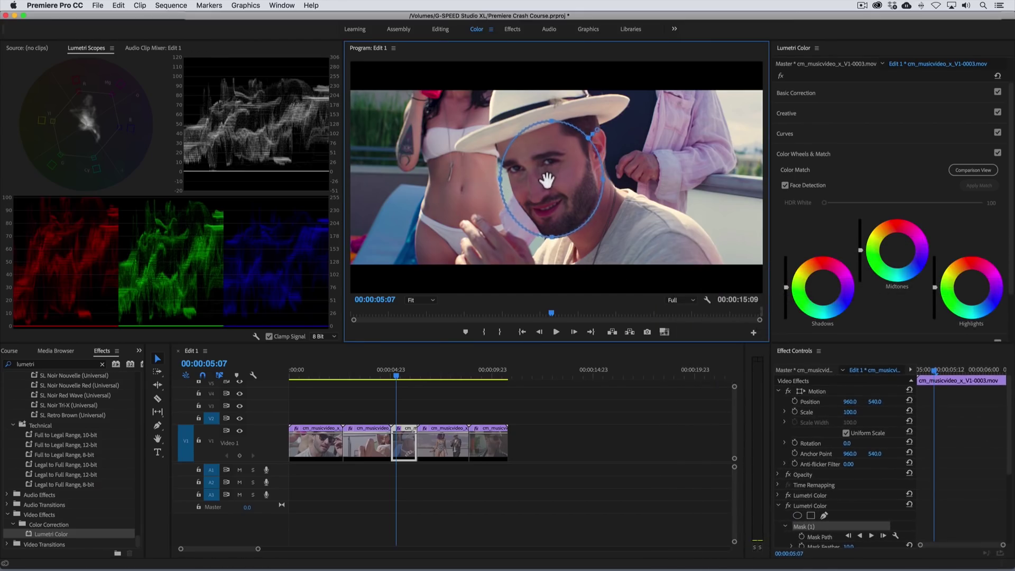
left_click_drag(544, 169, 541, 173)
left_click_drag(554, 238, 554, 246)
left_click_drag(553, 122, 561, 114)
left_click_drag(619, 138, 603, 117)
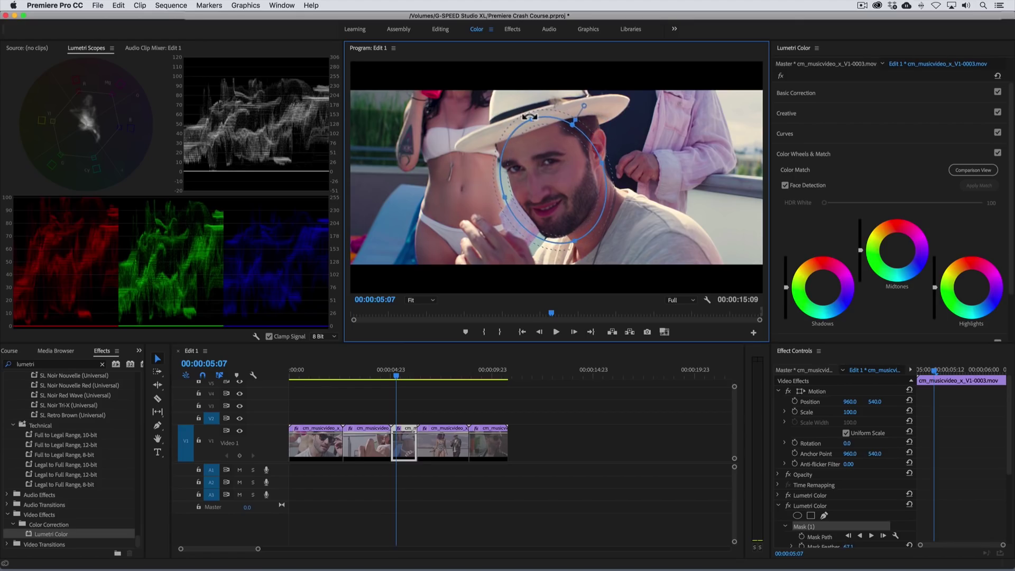
- Inside the face mask, raise Shadows to 9.4 and Highlights to 33.8
left_click(813, 151)
left_click(788, 92)
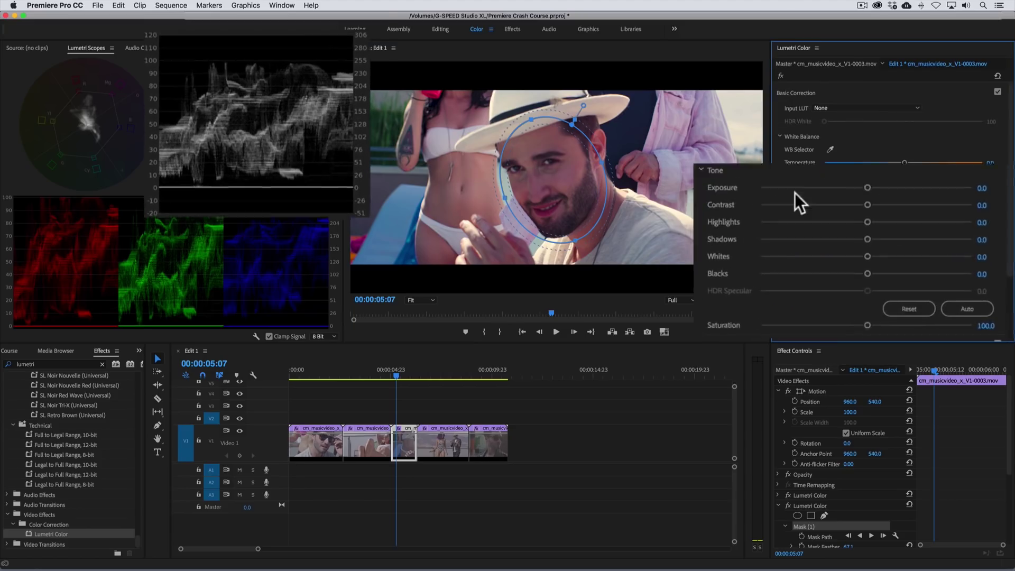
left_click_drag(903, 242, 881, 218)
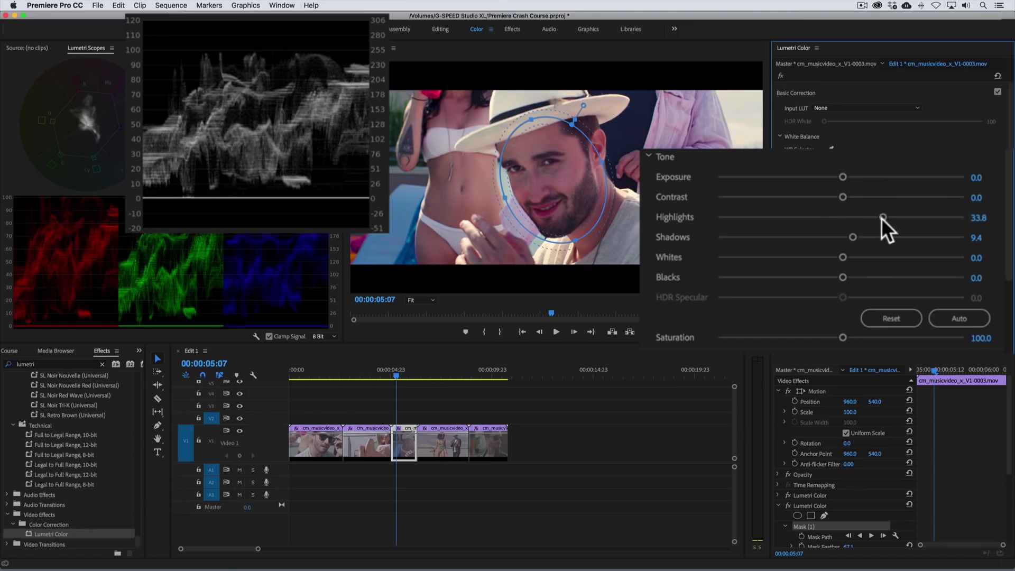
mouse_move(395, 375)
left_mouse_down()
mouse_move(417, 379)
mouse_move(394, 376)
left_mouse_up()
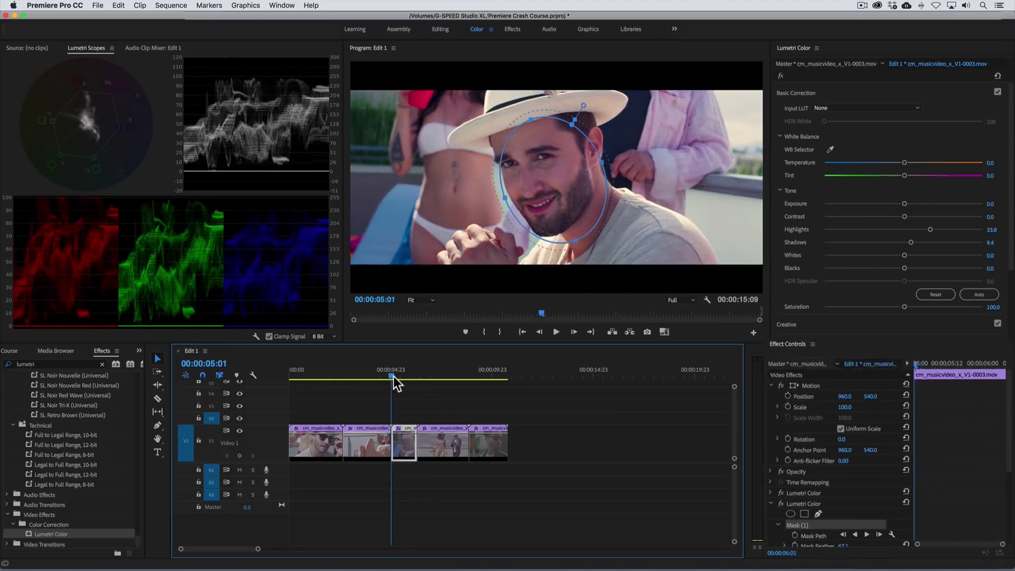
- Track the face mask forward through the clip, then move the playhead onto the cm_musicvideo_x_V1-0004 clip
scroll(751, 474, "down", 5)
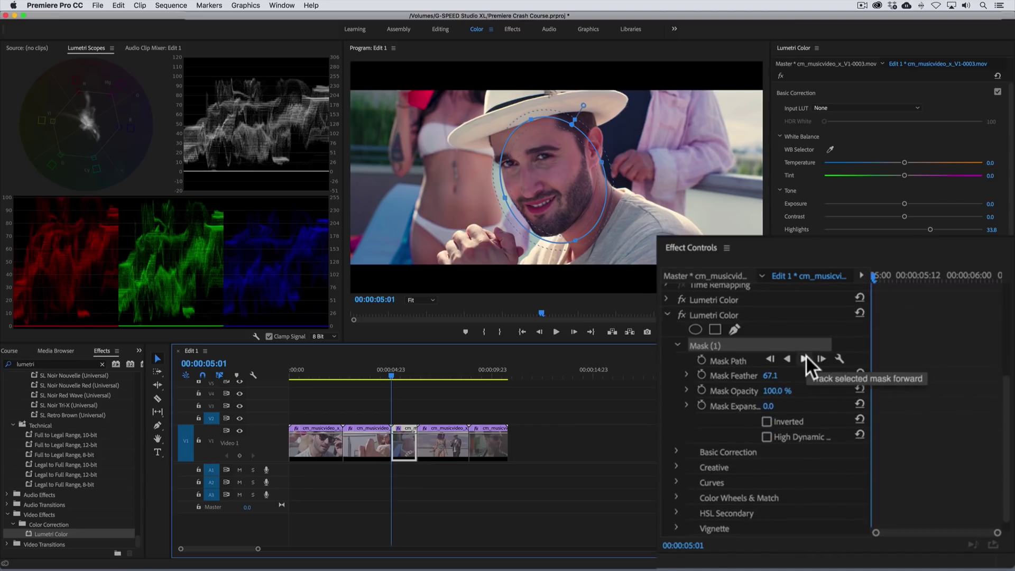
left_click(805, 357)
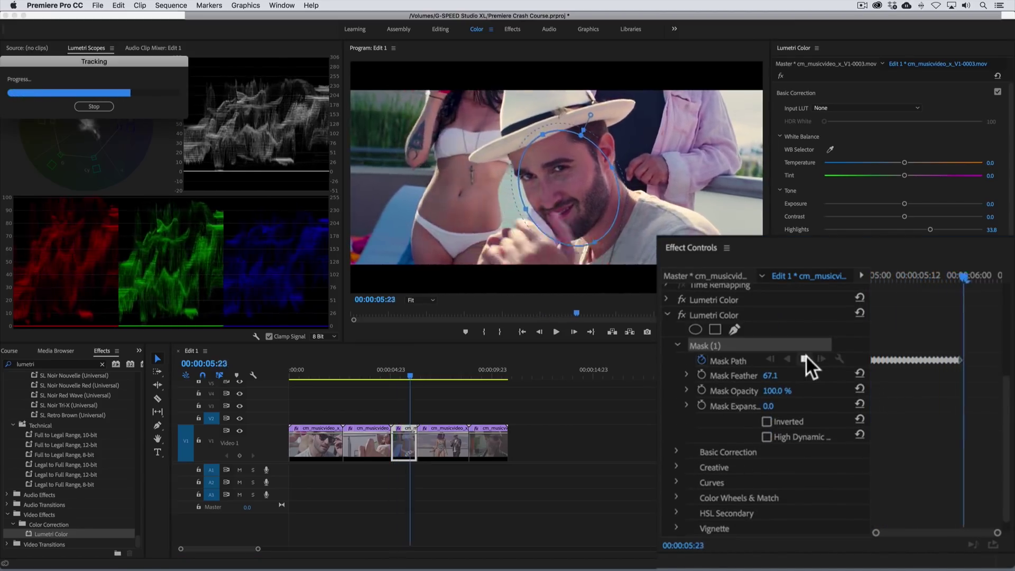
left_click_drag(992, 273, 853, 283)
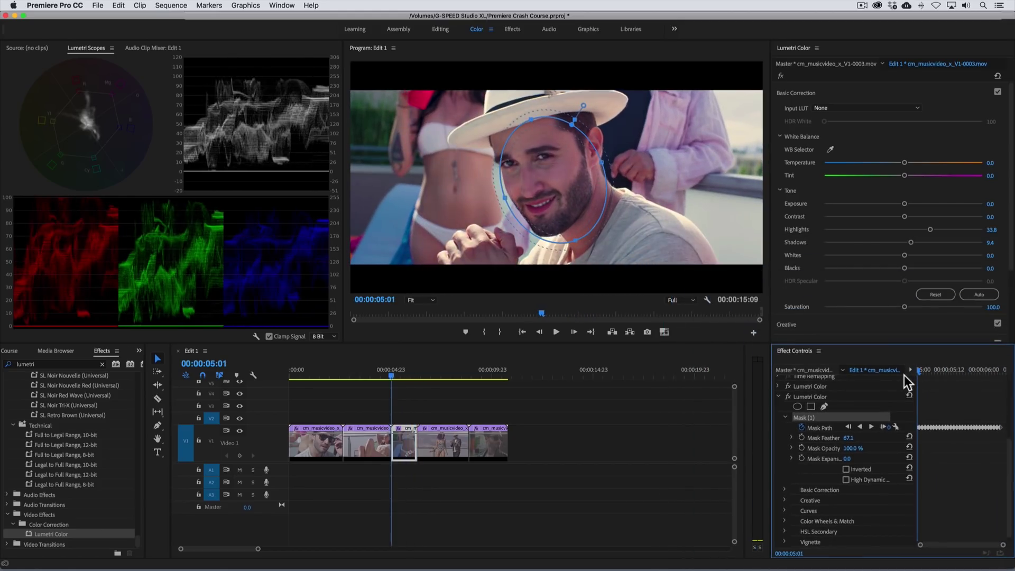
mouse_move(440, 376)
left_mouse_down()
mouse_move(503, 376)
mouse_move(425, 376)
mouse_move(455, 377)
left_mouse_up()
- Select cm_musicvideo_x_V1-0004 and drop a second Lumetri Color into its Effect Controls
left_click(485, 439)
left_click(788, 495)
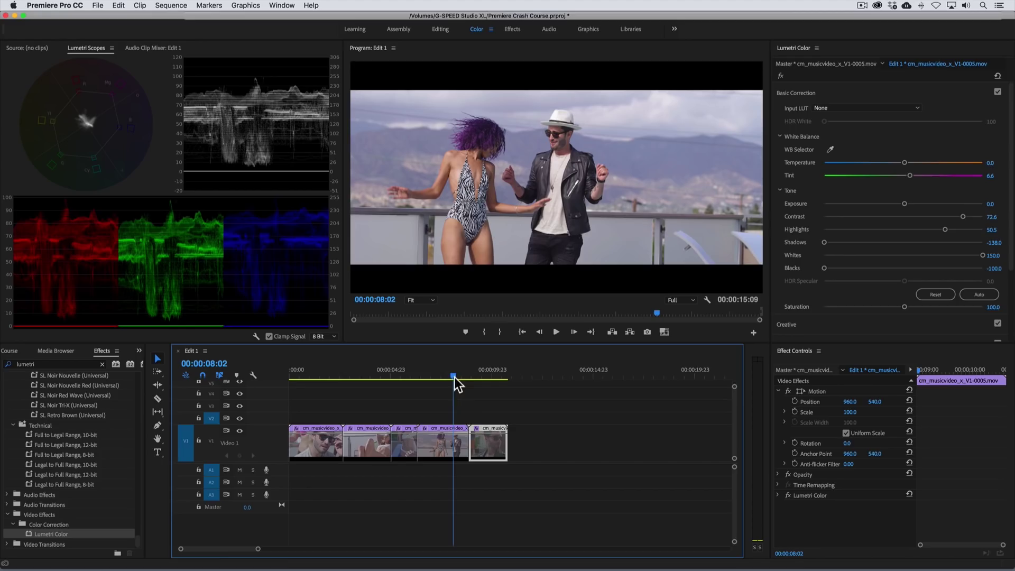
left_click(459, 442)
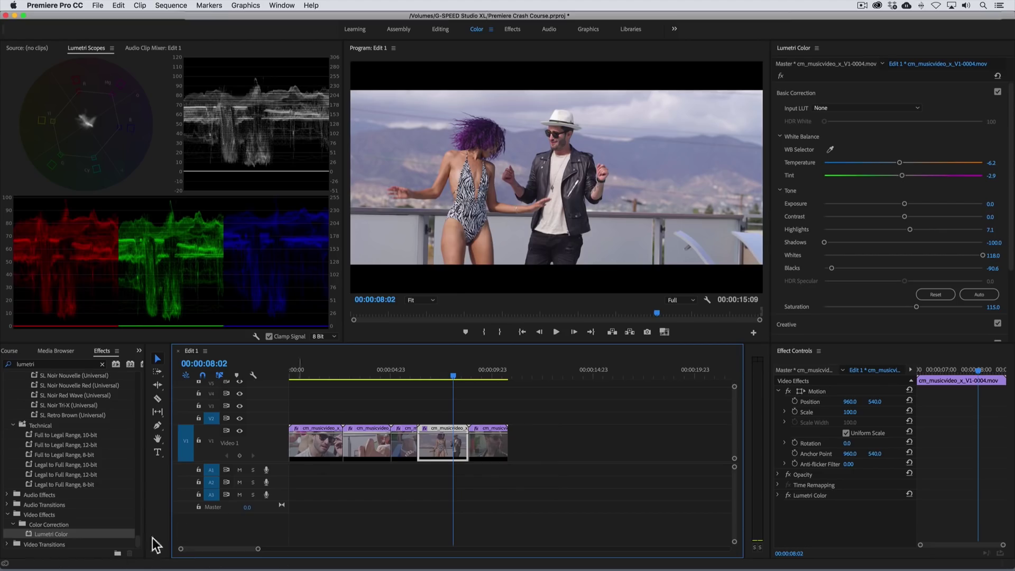
left_click_drag(29, 536, 808, 522)
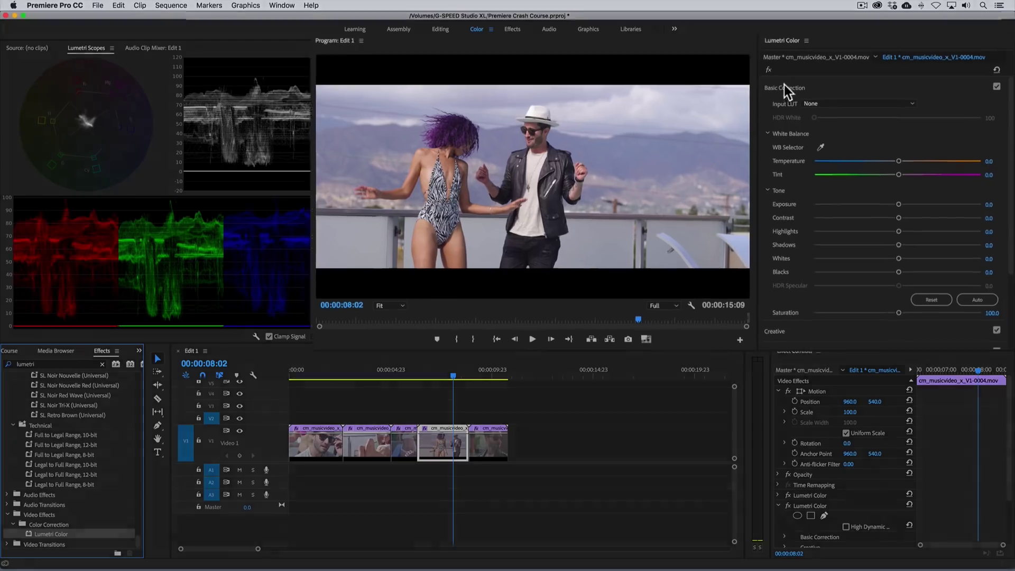
- Key the woman's purple hair in HSL Secondary, previewing Color/Gray and widening hue and saturation ranges
left_click(785, 92)
left_click(789, 173)
scroll(1007, 193, "down", 5)
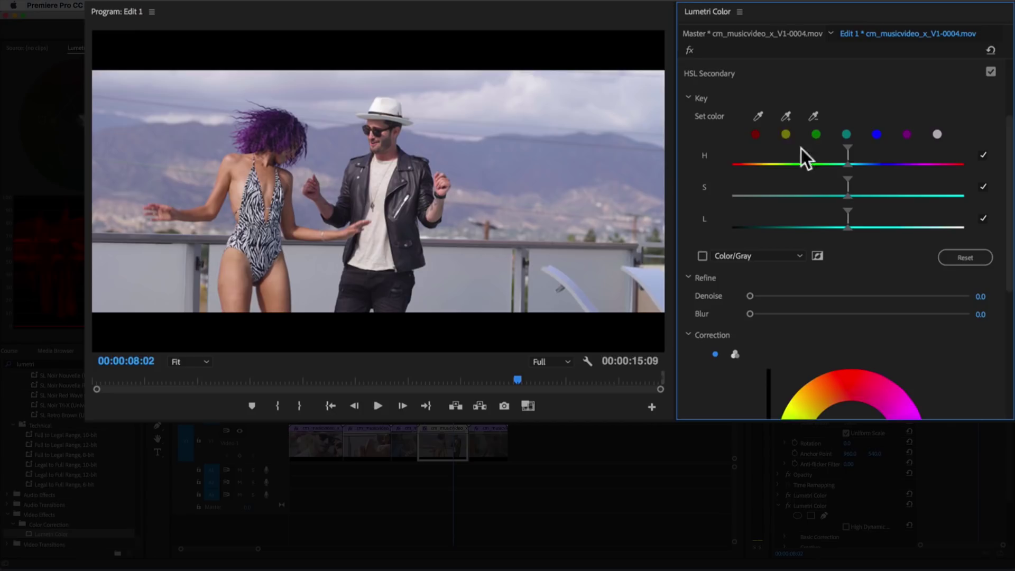
left_click(255, 134)
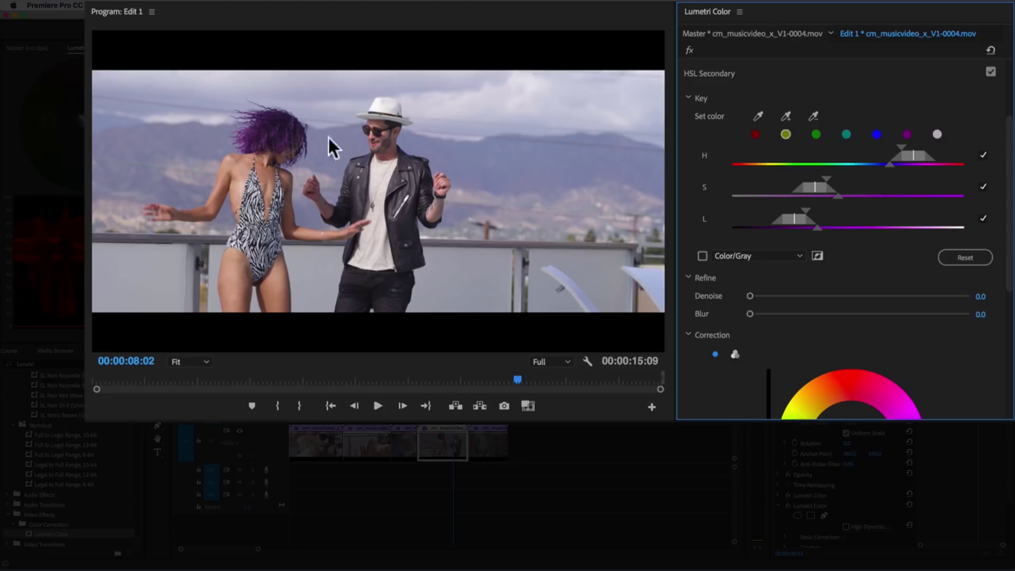
left_click(703, 256)
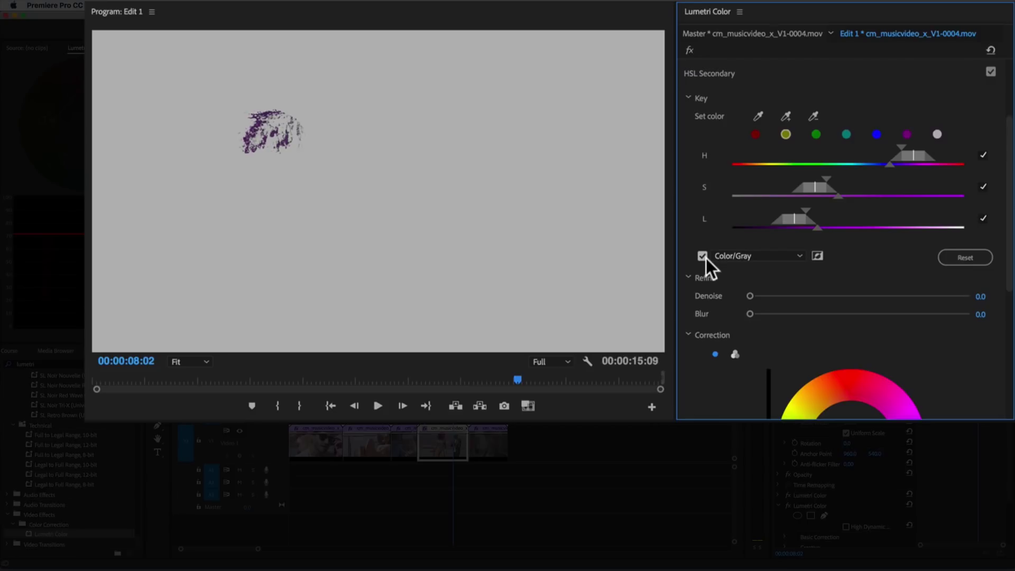
left_click_drag(899, 149, 874, 154)
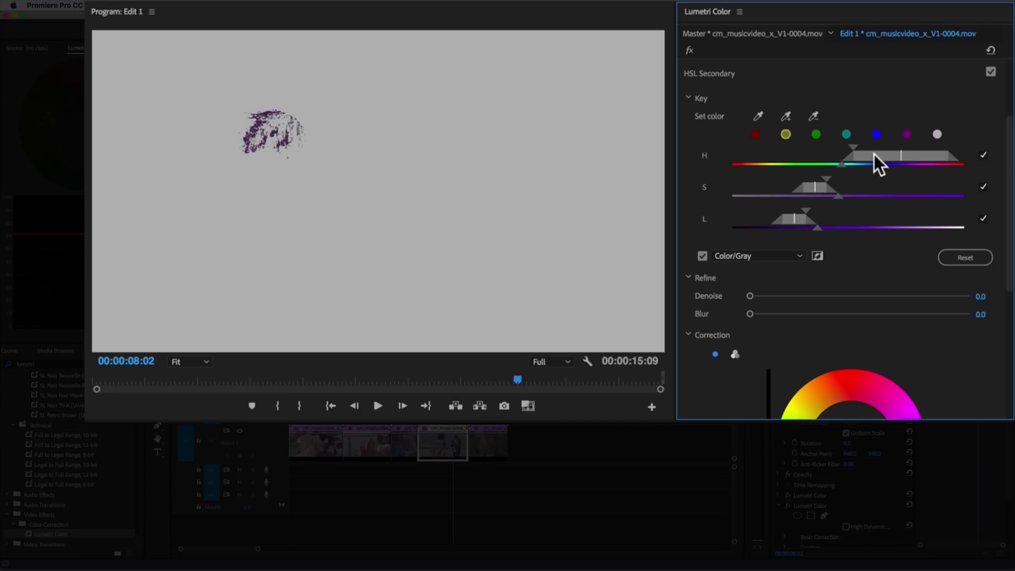
left_click_drag(821, 180, 834, 229)
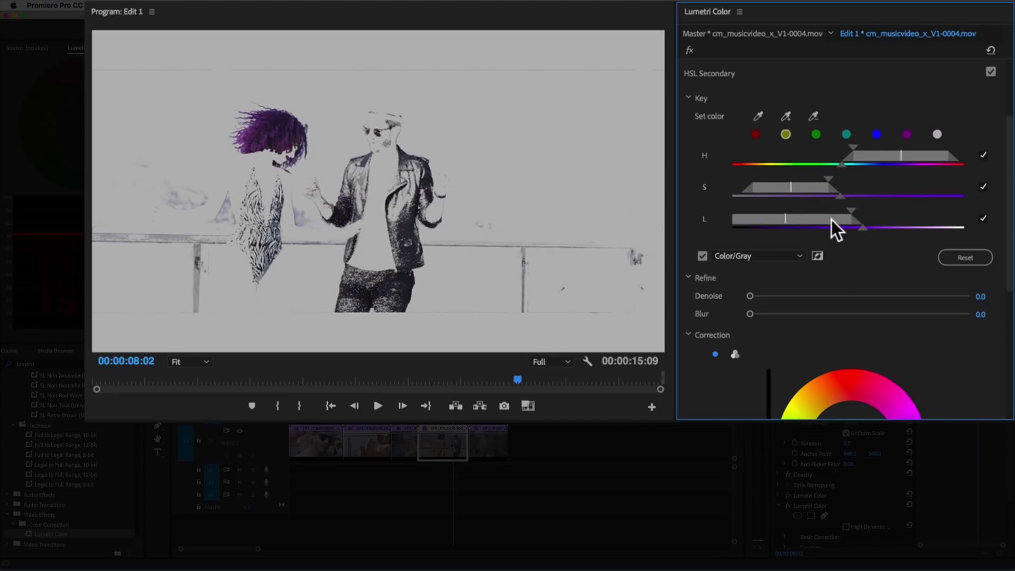
mouse_move(782, 192)
left_mouse_down()
mouse_move(824, 183)
mouse_move(786, 200)
mouse_move(781, 190)
left_mouse_up()
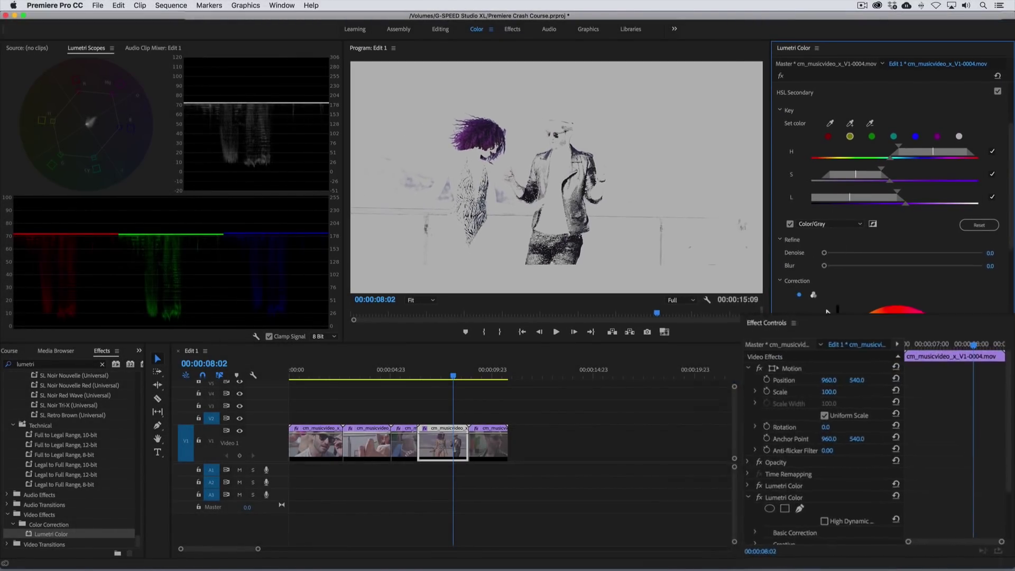
- Add an ellipse mask over the woman's head with Feather 23.2
left_click(693, 489)
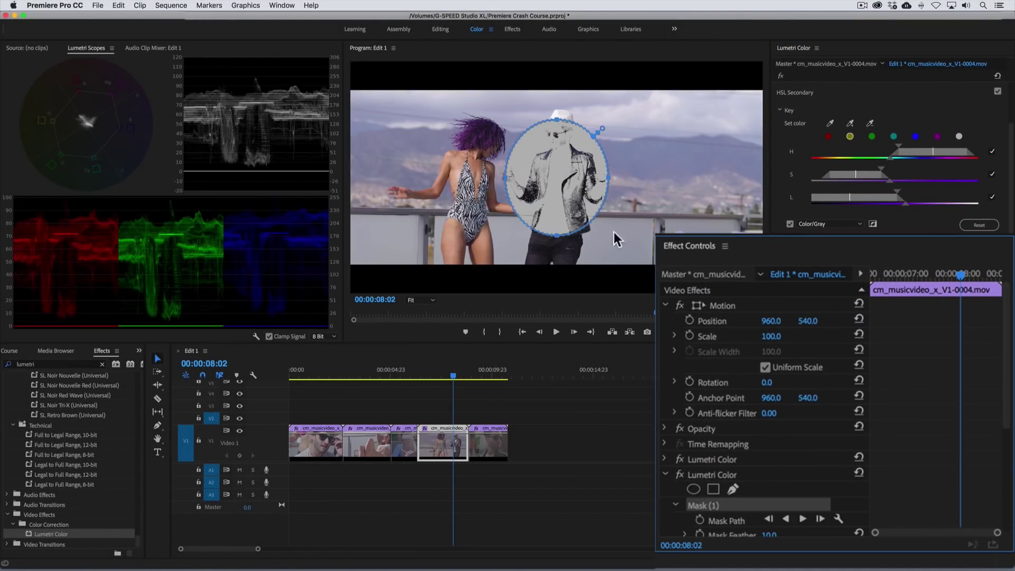
left_click_drag(612, 233, 519, 104)
left_click(893, 274)
left_click_drag(893, 275, 884, 275)
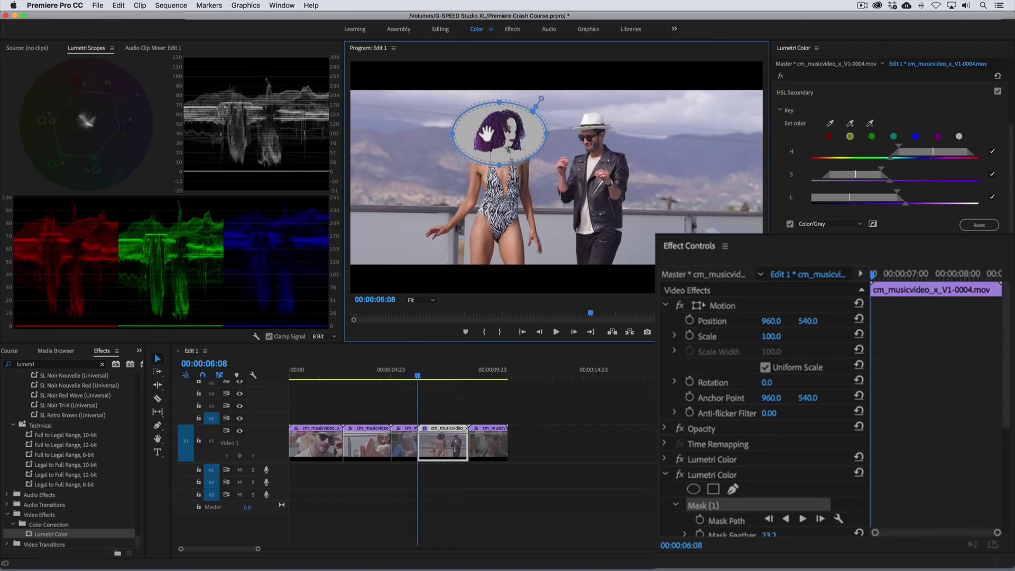
left_click_drag(1006, 417, 1006, 510)
- Track the head mask forward, set Expansion 47.0 and turn off the Color/Gray preview
left_click(803, 372)
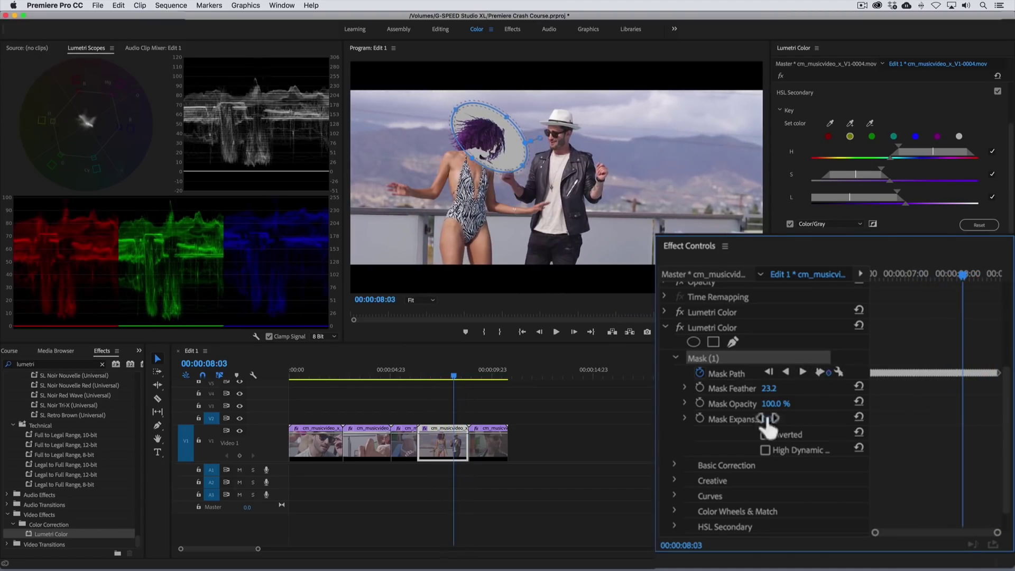
left_click_drag(766, 420, 815, 420)
left_click(930, 275)
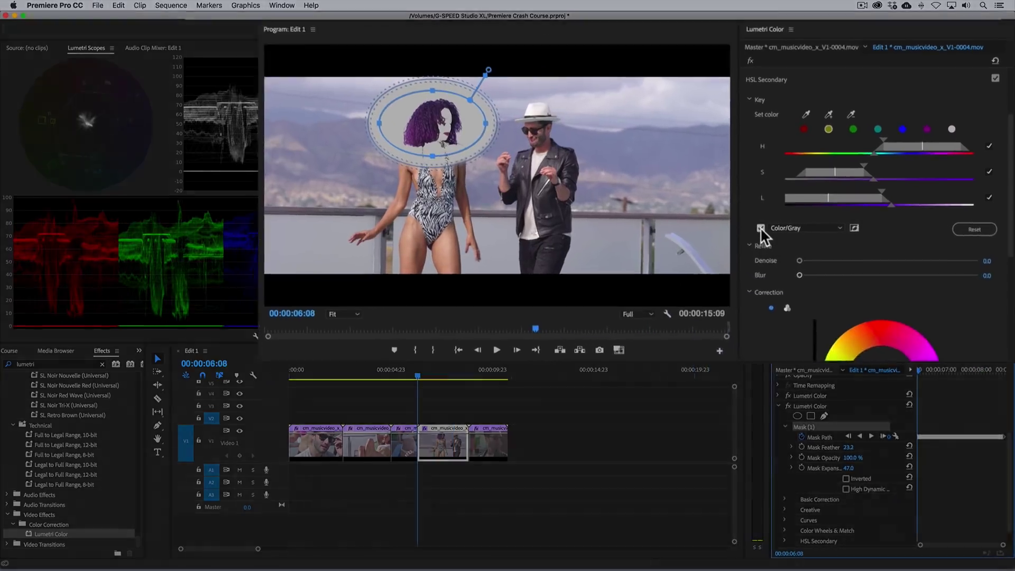
left_click(761, 227)
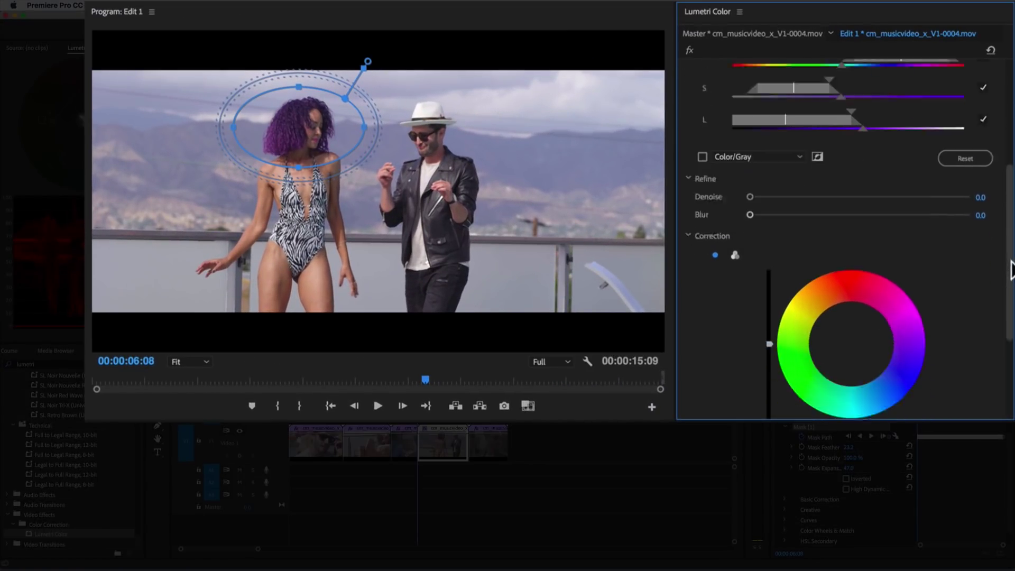
scroll(1007, 271, "down", 3)
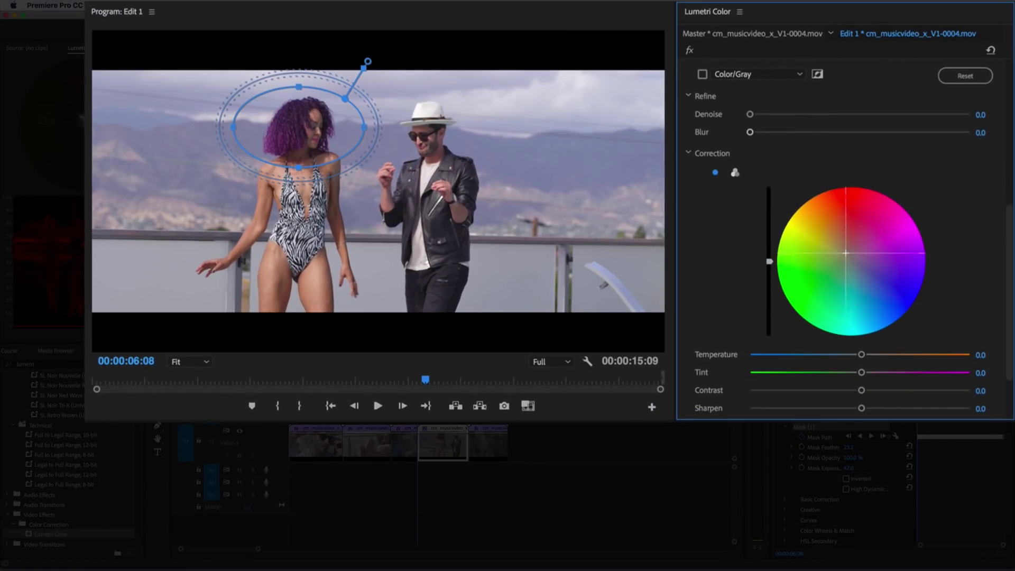
left_click_drag(846, 253, 811, 201)
scroll(1009, 267, "down", 3)
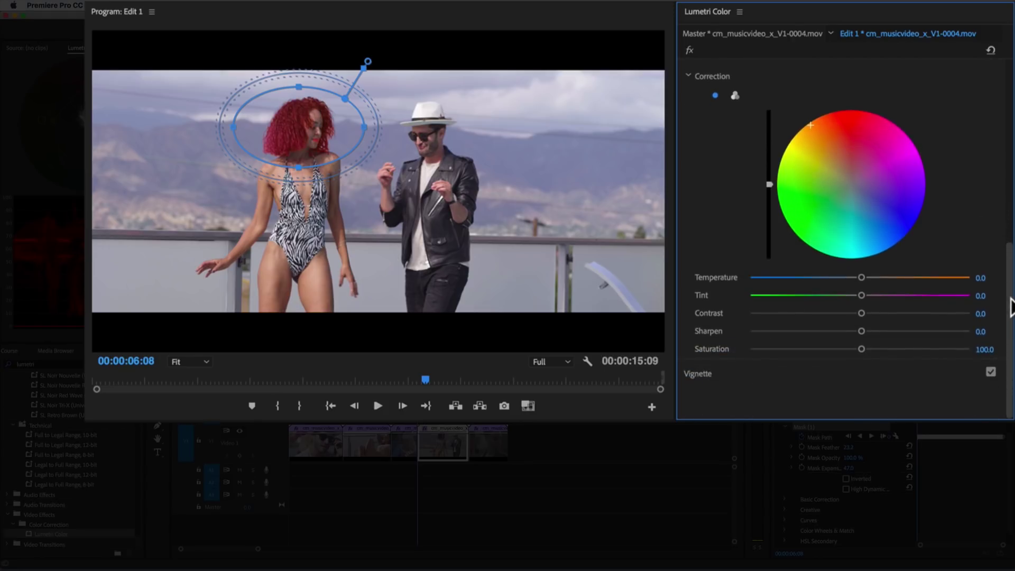
left_click_drag(862, 349, 783, 350)
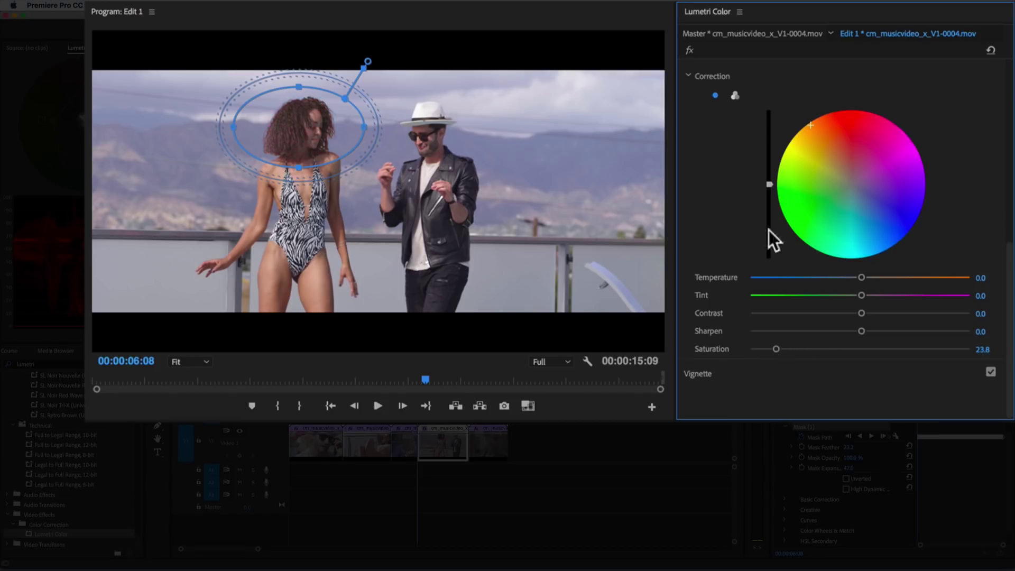
left_click_drag(769, 185, 769, 224)
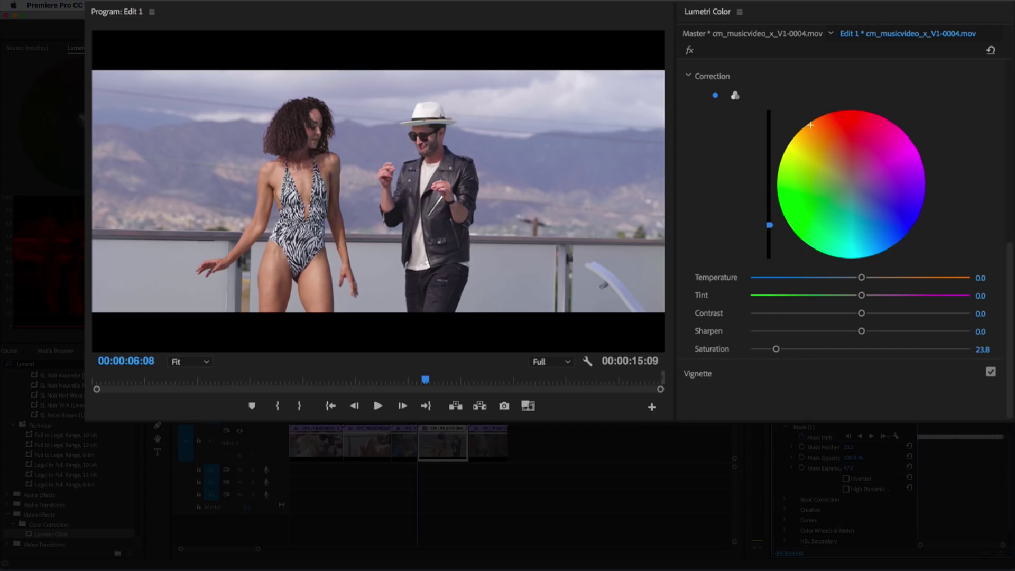
key("space")
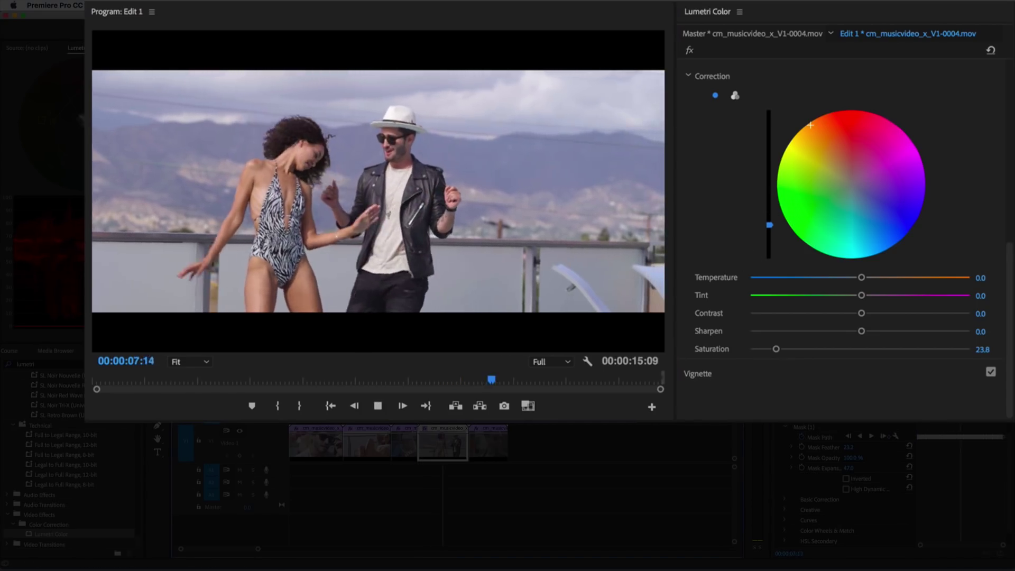
key("space")
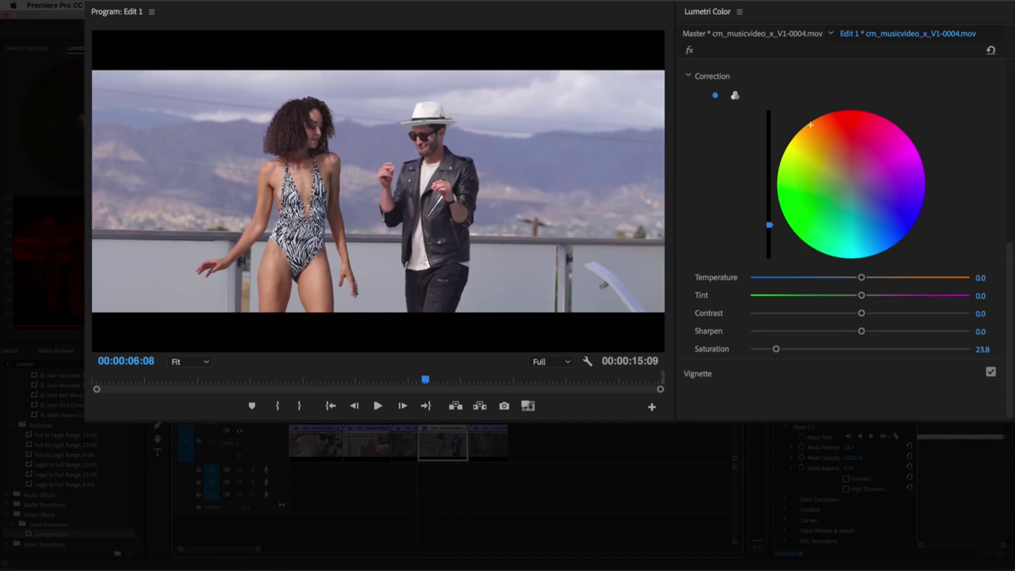
key("space")
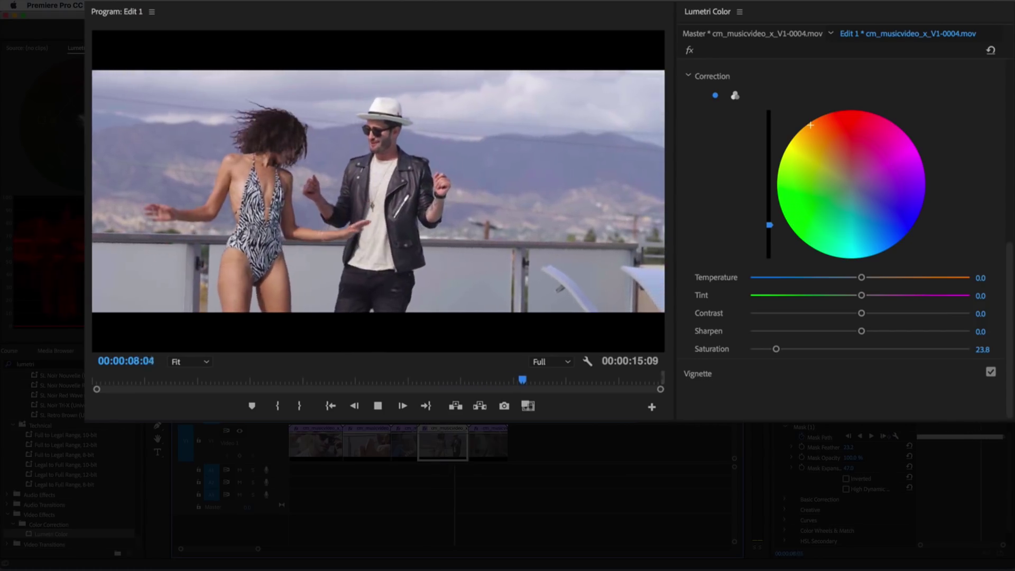
key("space")
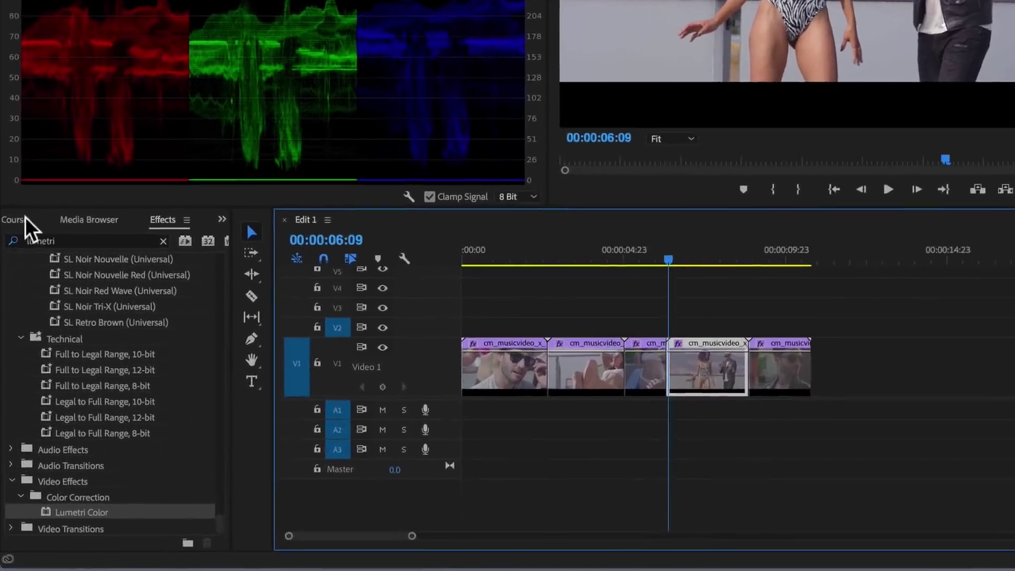
- Create a new Adjustment Layer in the Project panel with default video settings
left_click(13, 350)
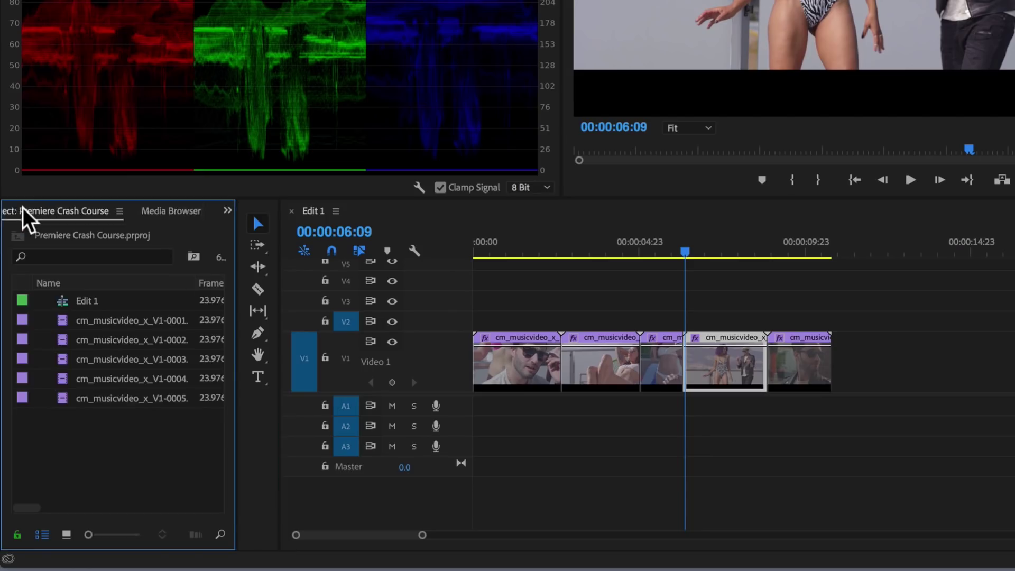
right_click(125, 419)
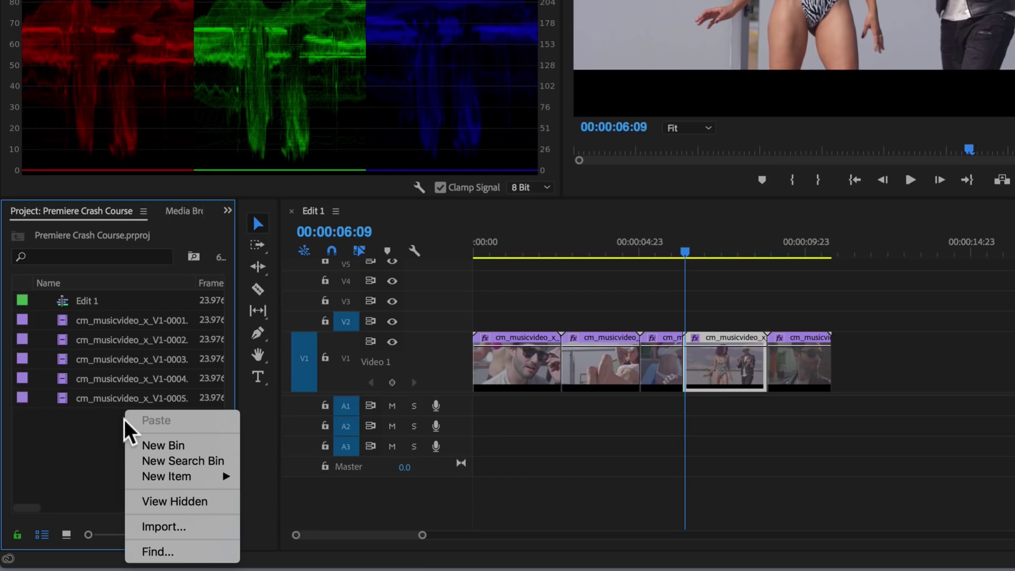
mouse_move(227, 476)
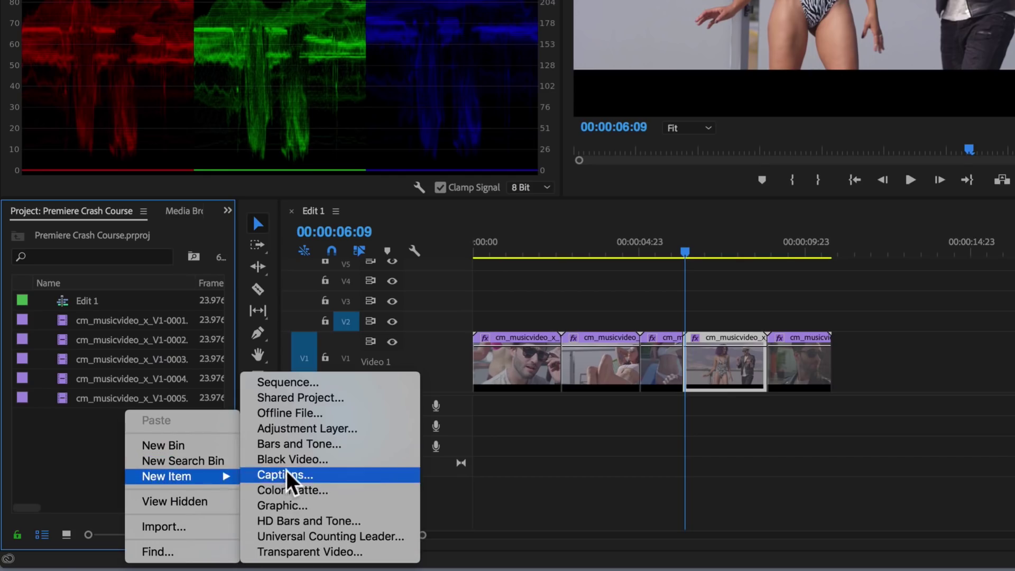
left_click(291, 426)
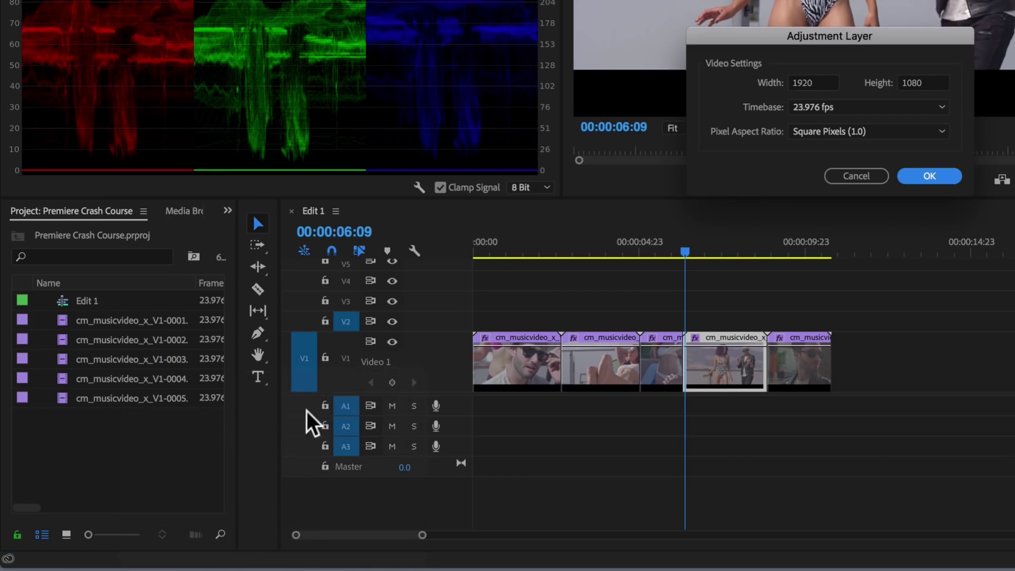
left_click(943, 180)
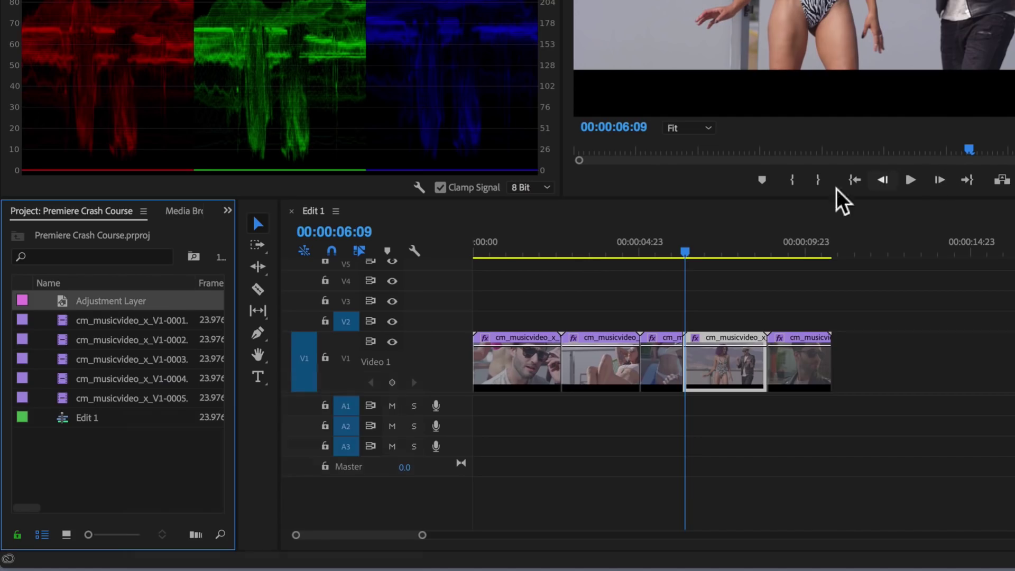
- Place the adjustment layer on V2, stretch it across all five clips, and park at 00:00:04:01
left_click_drag(59, 301, 474, 325)
left_click_drag(637, 320, 831, 324)
left_click(751, 322)
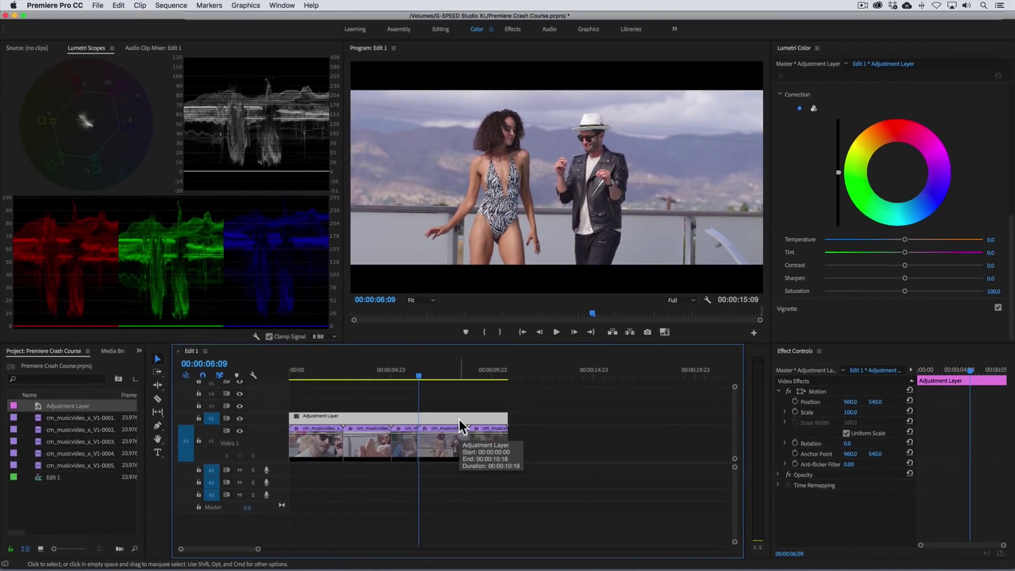
left_click(372, 371)
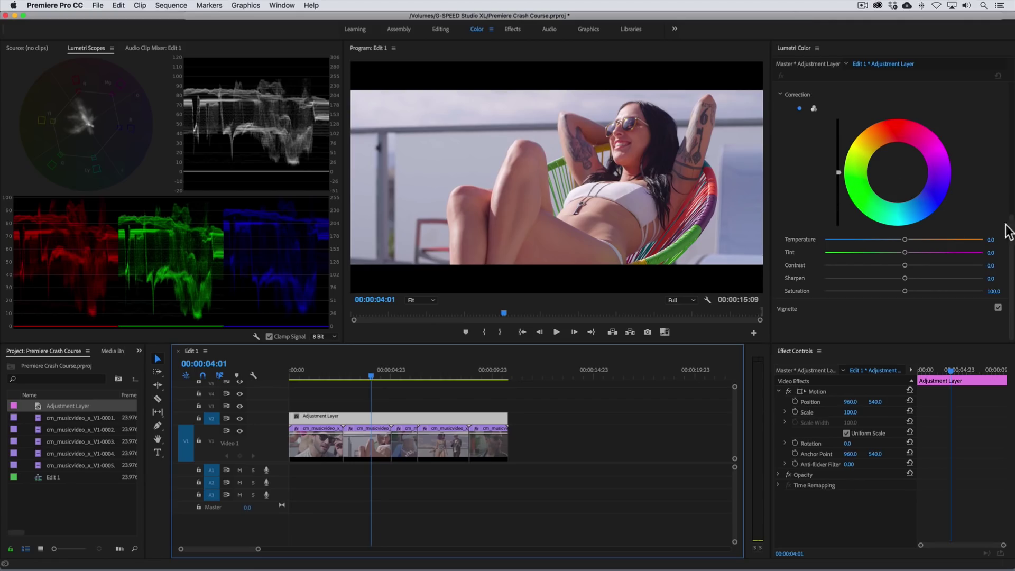
- Shape the master RGB curve: lower the highlights, lift the shadows and tweak the midtones
left_click_drag(1012, 231, 952, 119)
left_click(810, 137)
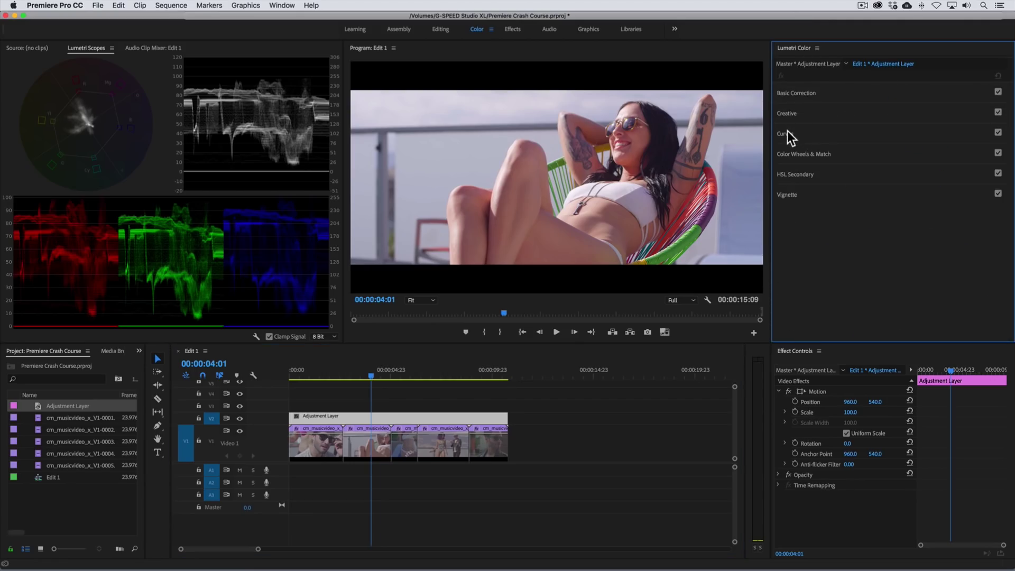
left_click(788, 133)
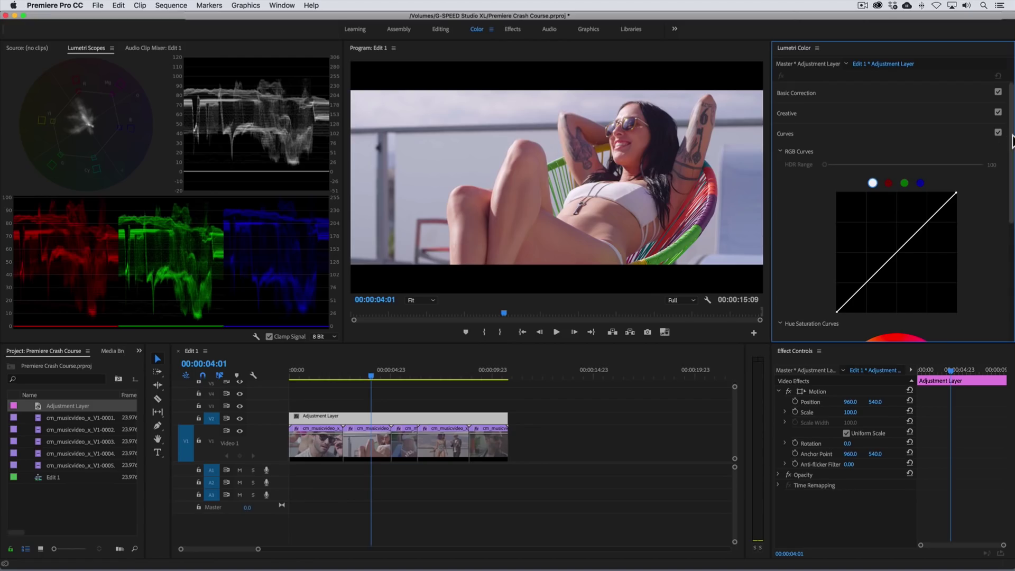
left_click_drag(1013, 142, 1011, 172)
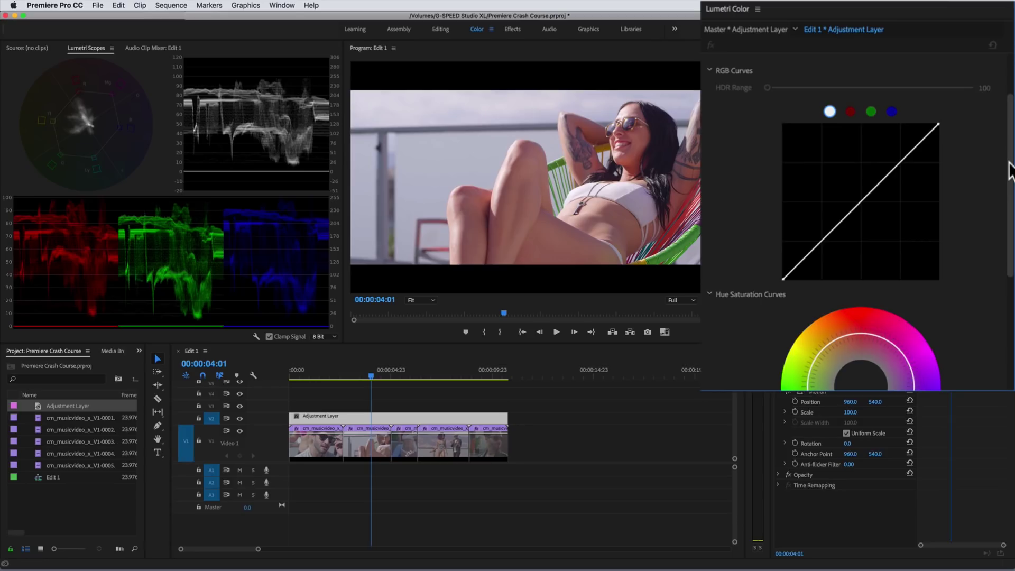
left_click(939, 125)
left_click_drag(939, 125, 941, 136)
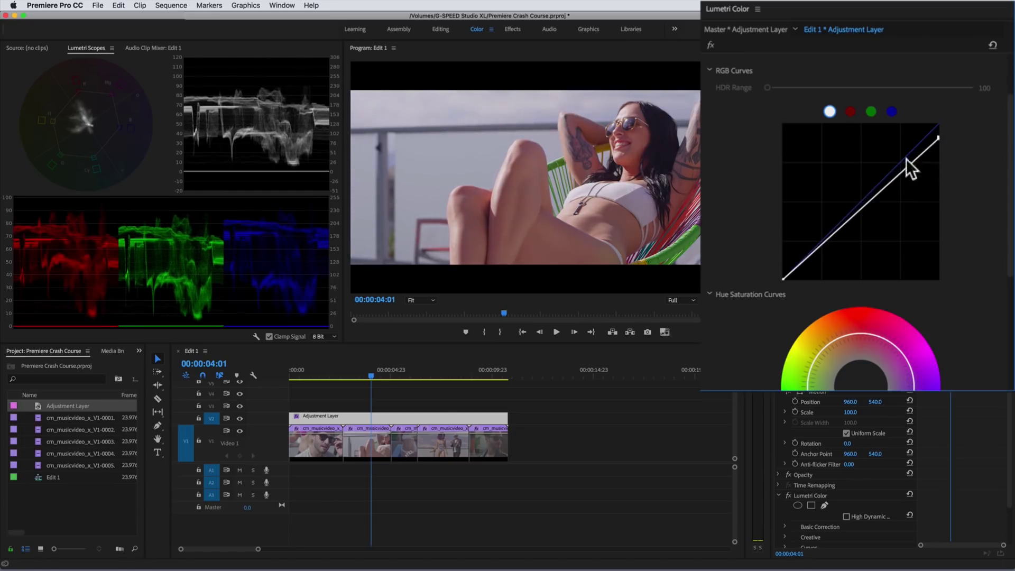
left_click_drag(782, 278, 777, 267)
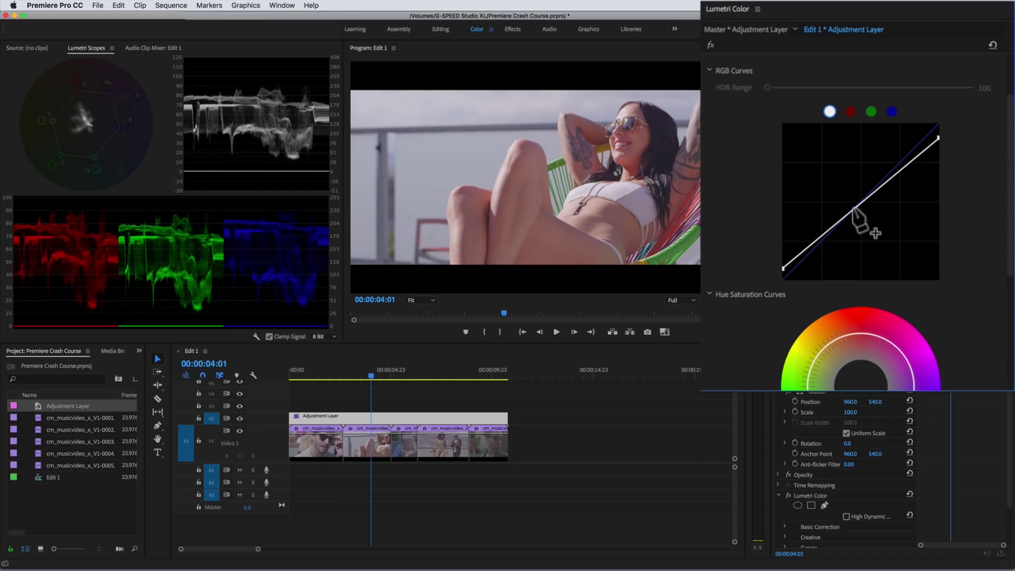
left_click_drag(850, 209, 842, 209)
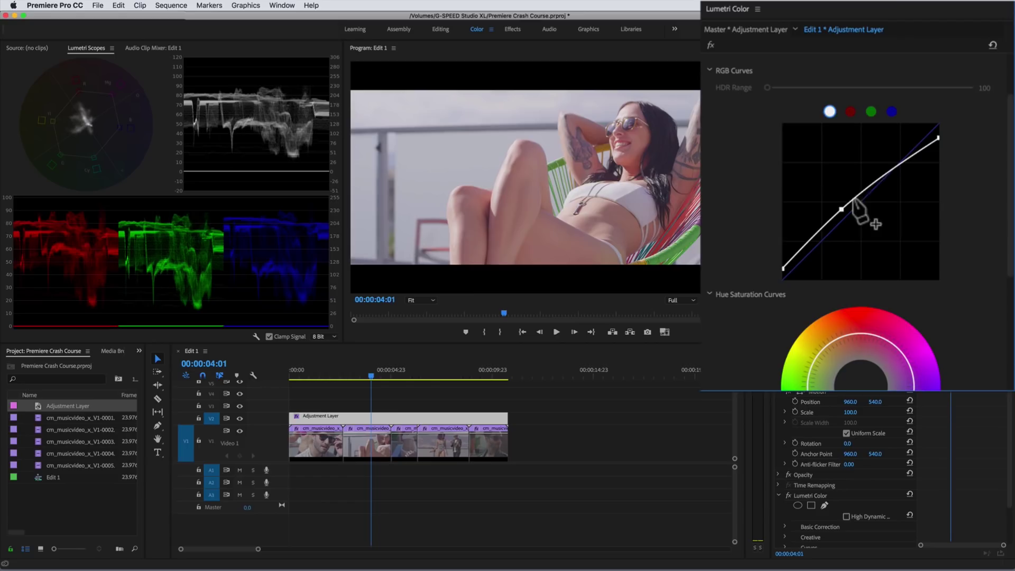
left_click(889, 172)
left_click_drag(809, 242, 809, 248)
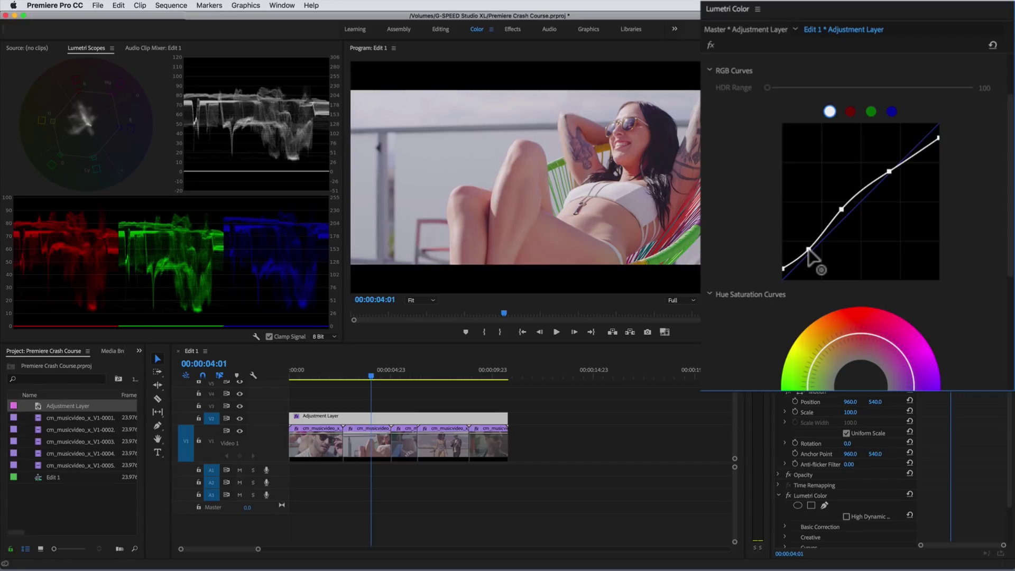
left_click_drag(809, 248, 809, 250)
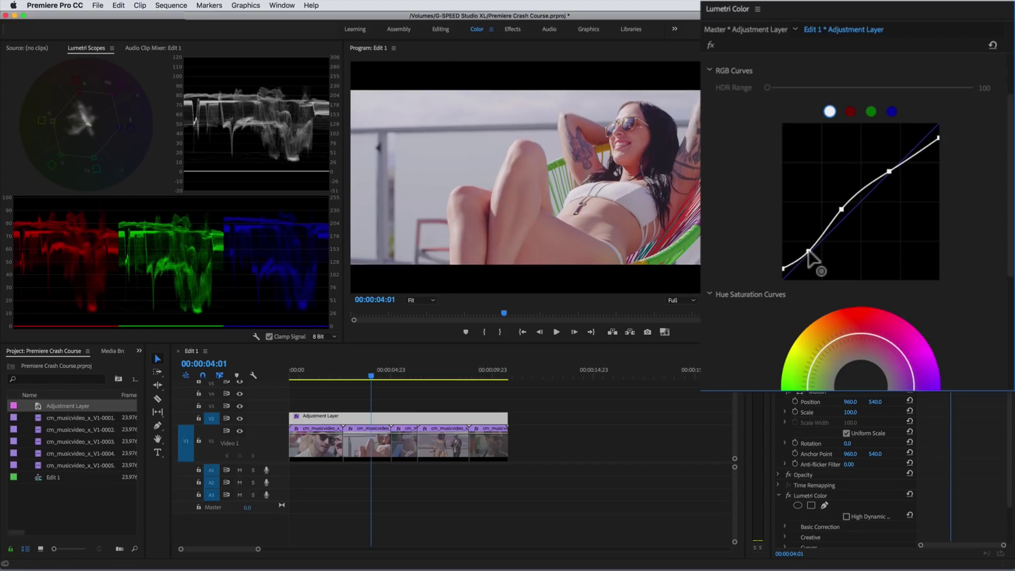
- Cut blue in the highlights and shadows, then adjust the red channel curve
left_click(892, 112)
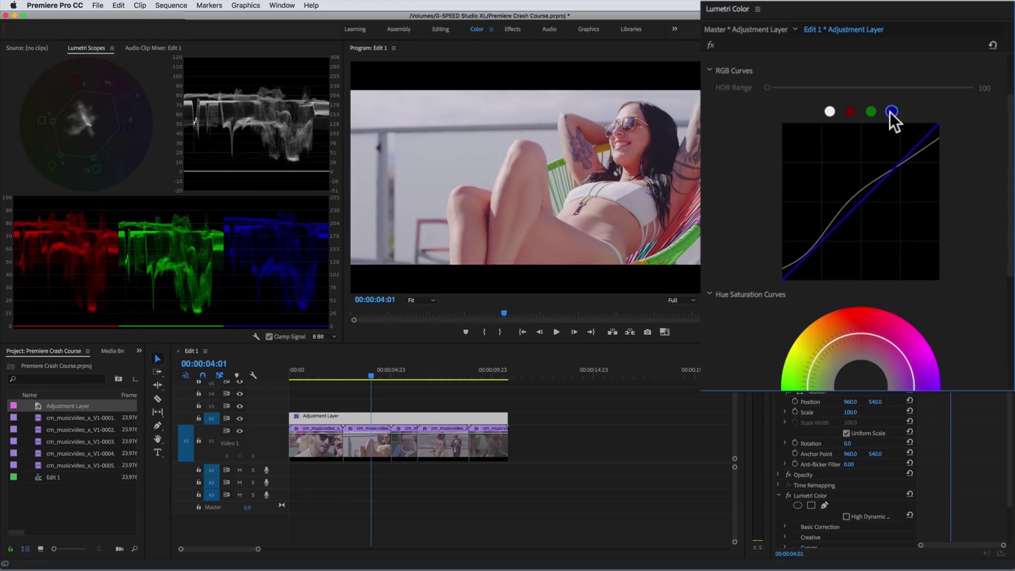
left_click_drag(938, 125, 944, 135)
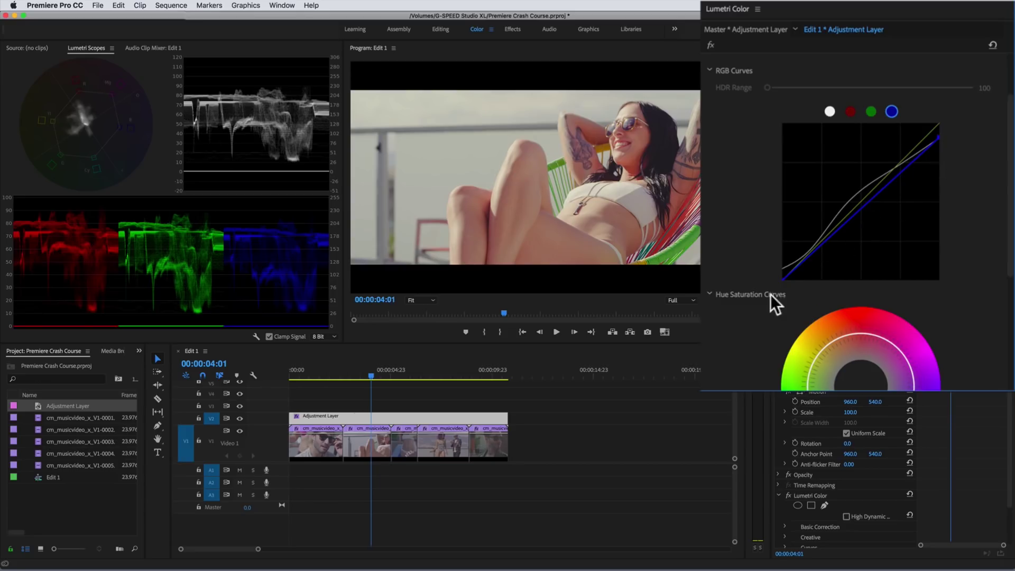
left_click_drag(785, 280, 792, 280)
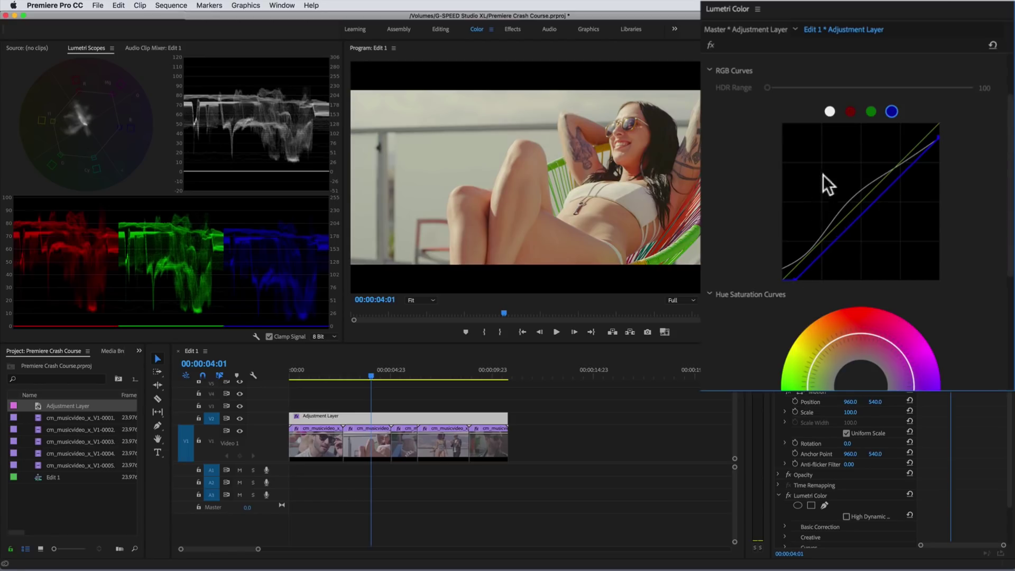
left_click(849, 111)
left_click_drag(783, 279, 783, 279)
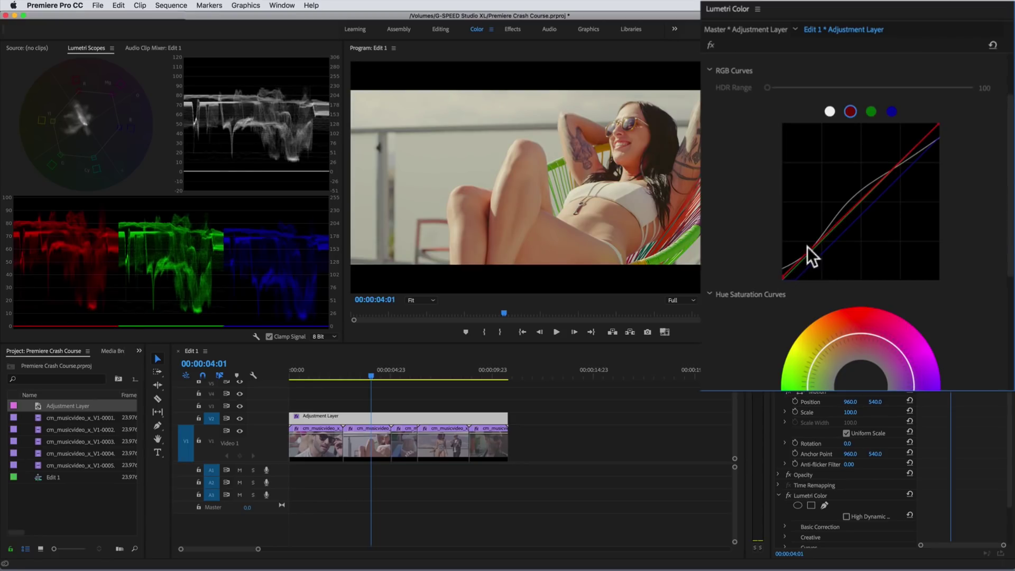
left_click(855, 206)
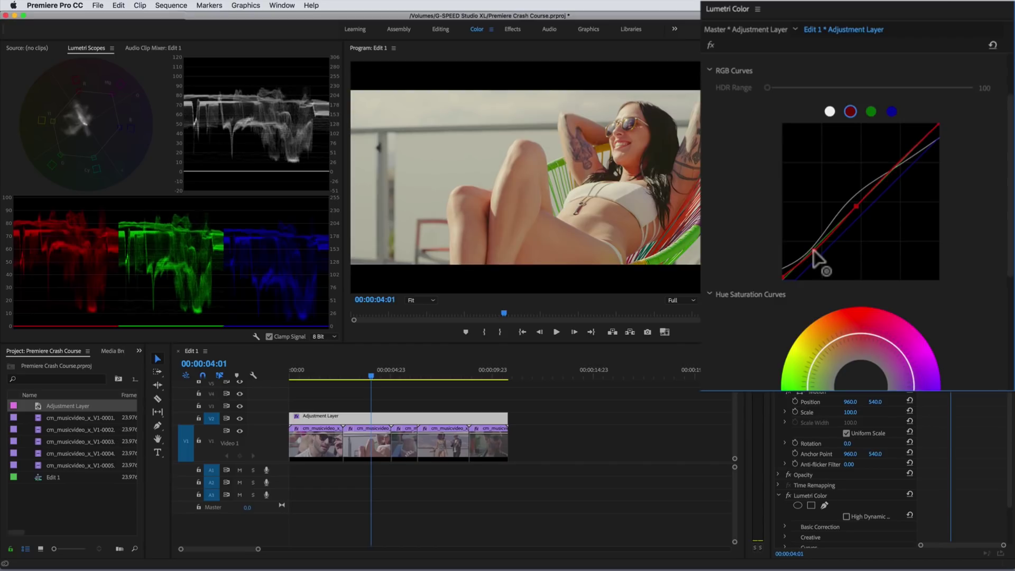
- Push the Hue Saturation wheel's saturation ring outward and jump to the man in the hat at 00:00:05:06
left_click_drag(1011, 227, 1009, 303)
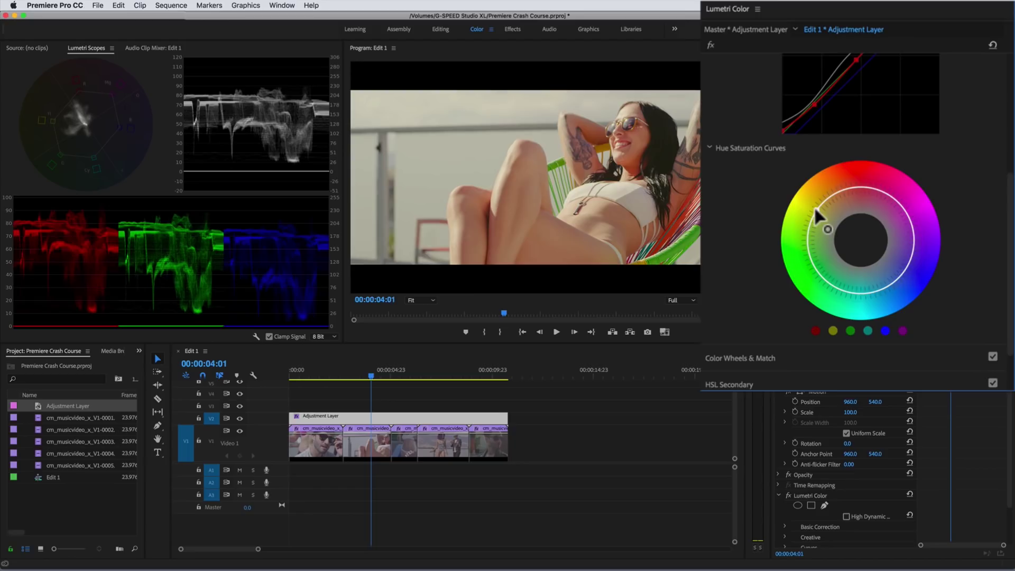
left_click_drag(815, 208, 812, 207)
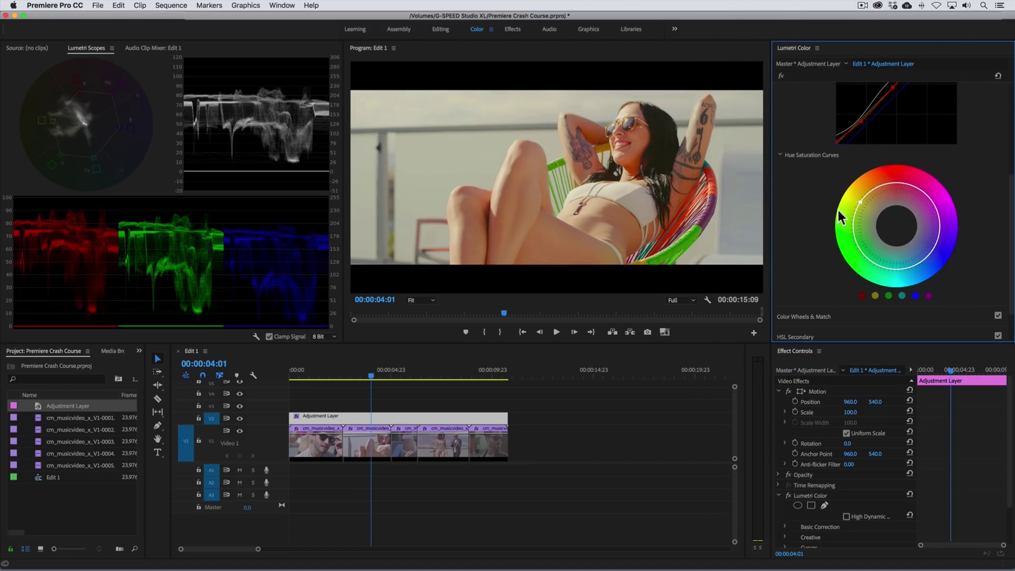
left_click(394, 369)
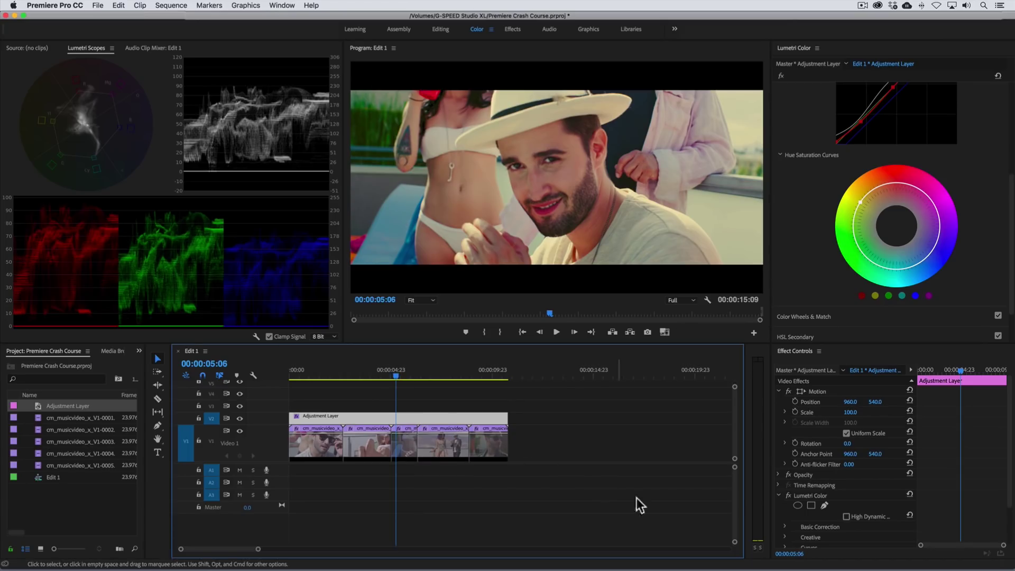
- Stack a second Lumetri Color on the adjustment layer from the Effects panel
left_click(779, 496)
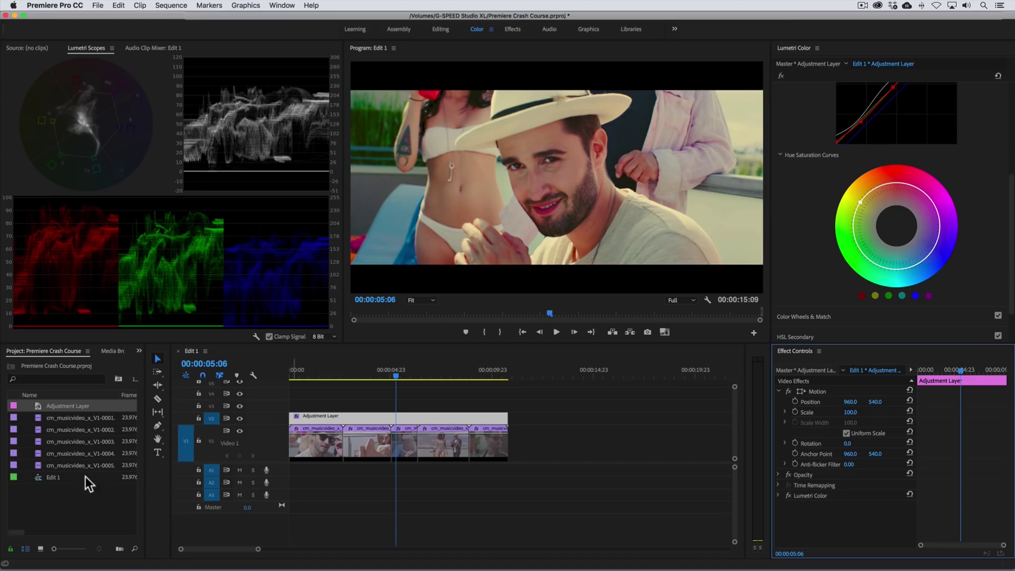
left_click(139, 351)
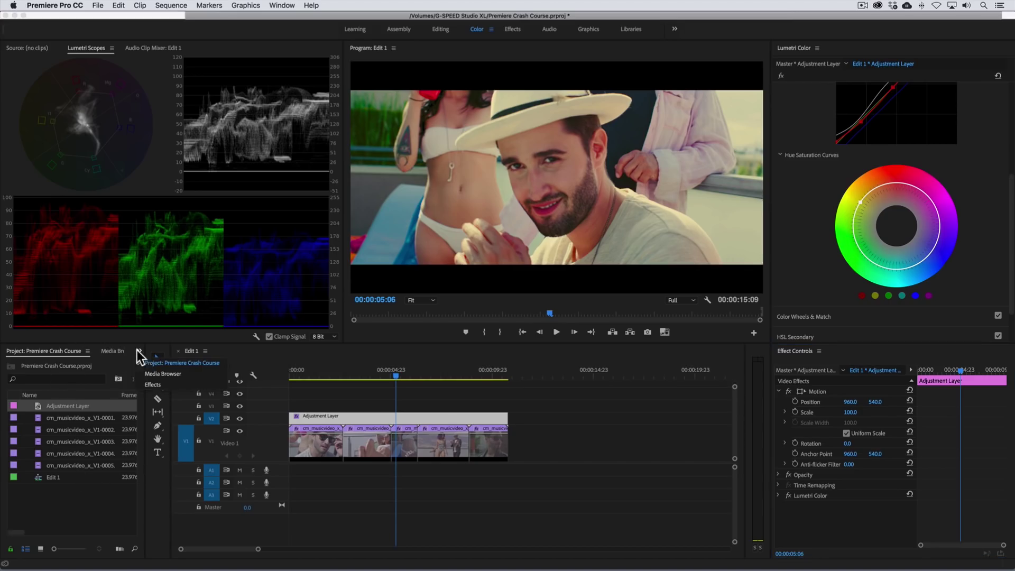
left_click(148, 388)
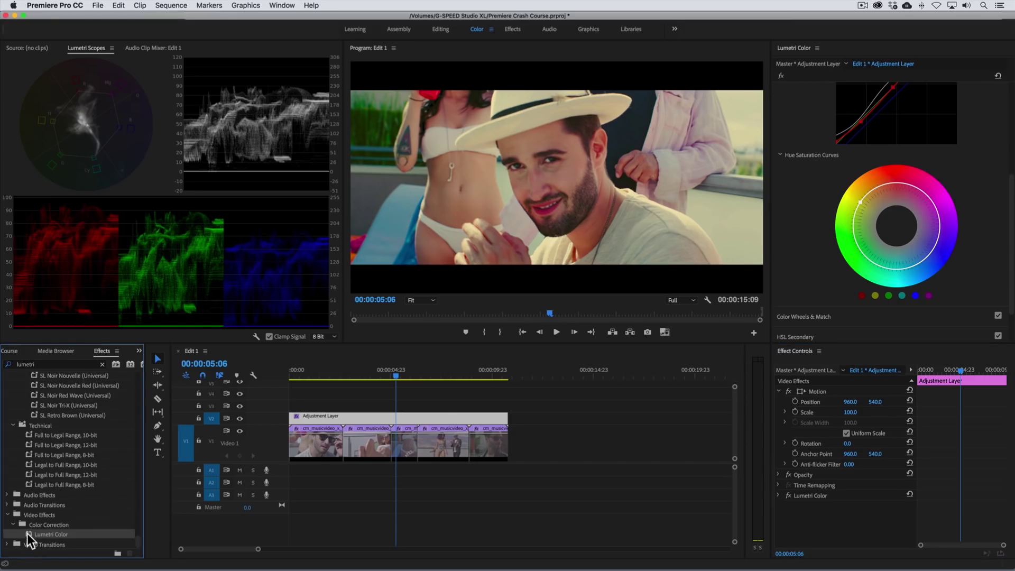
left_click_drag(27, 534, 810, 515)
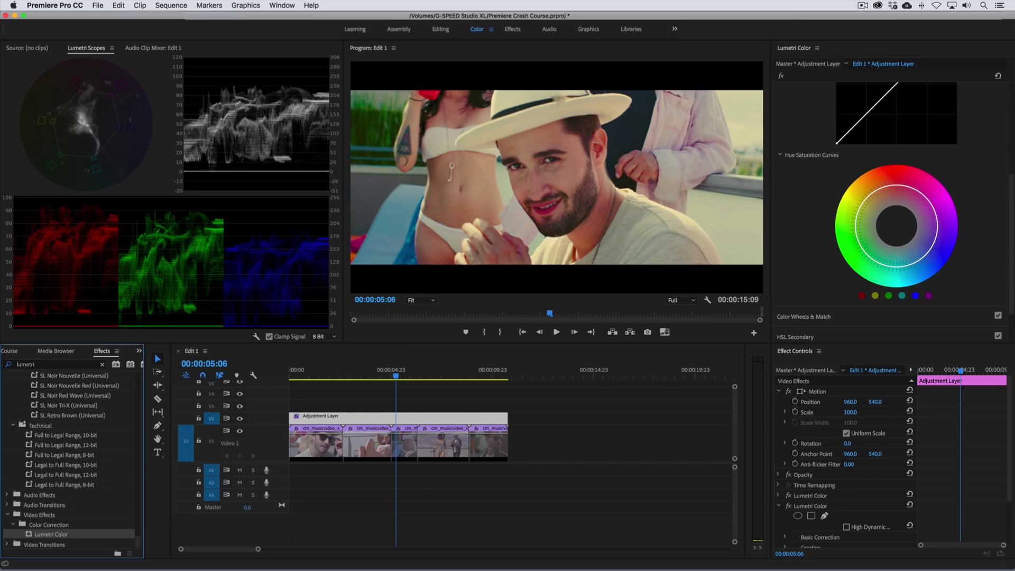
- Expand HSL Secondary and set the key colour by eyedropping the skin in the frame
left_click(1011, 279)
left_click_drag(1012, 279, 1010, 143)
left_click(788, 132)
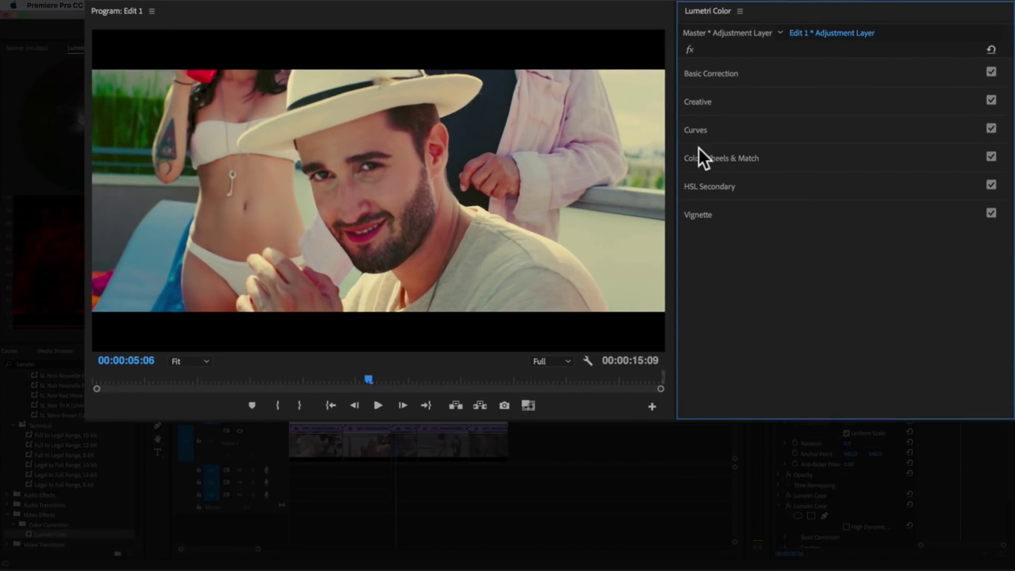
left_click(704, 184)
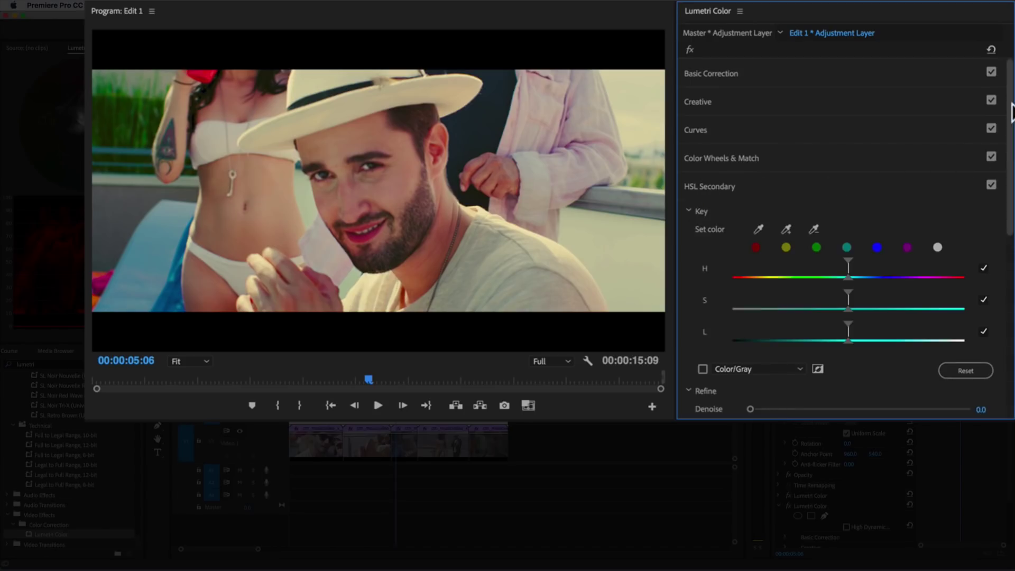
left_click_drag(1011, 121, 1011, 161)
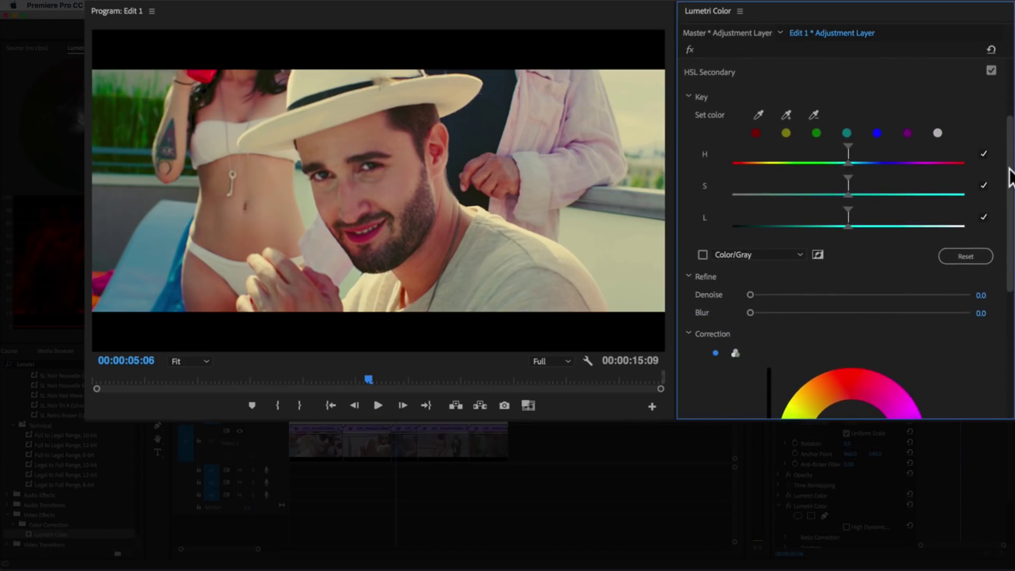
left_click(759, 115)
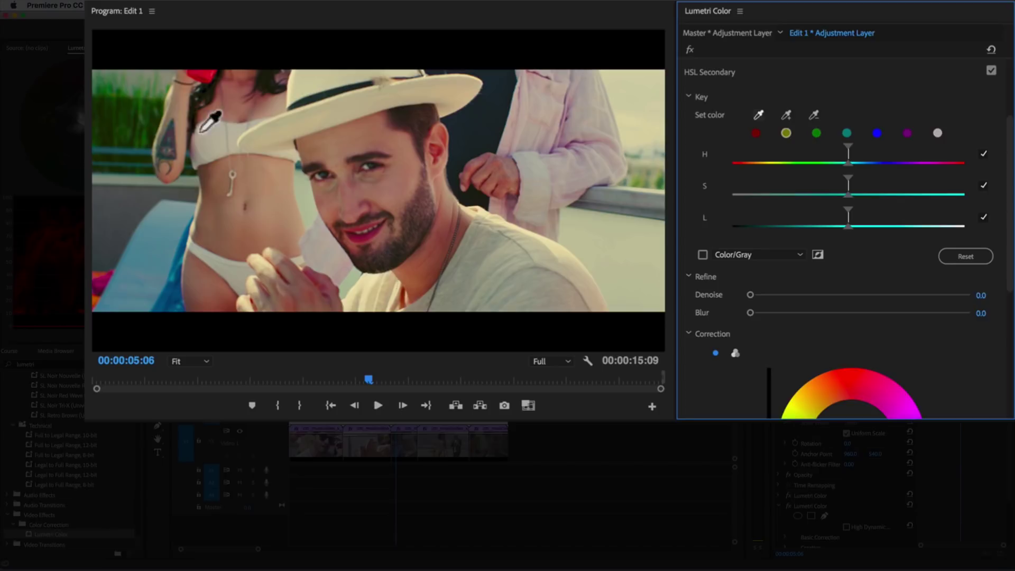
left_click(118, 126)
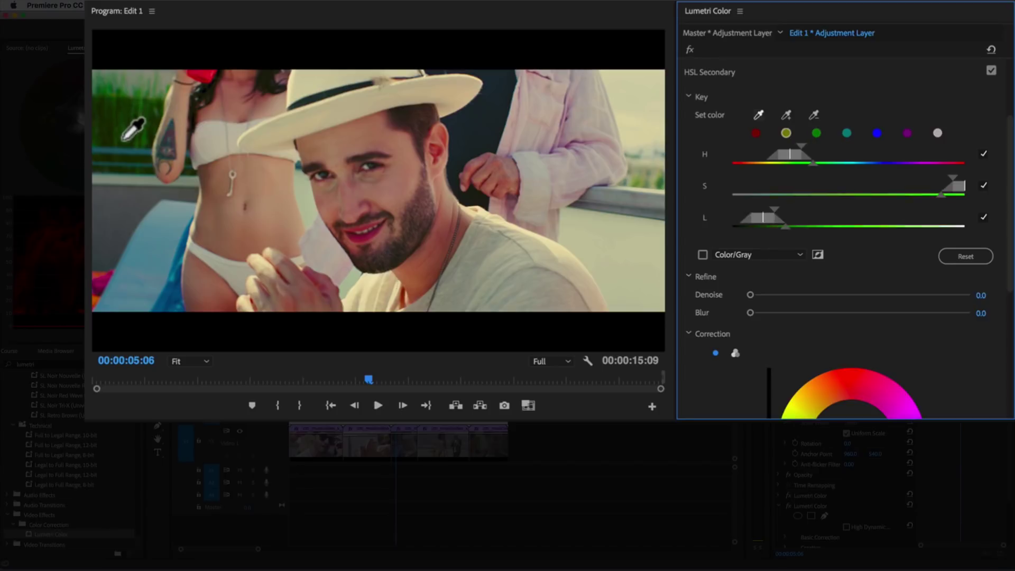
- With gray preview on, widen the H, S and L ranges to the face, set Denoise 6.6 and Blur 2.5
left_click(703, 255)
left_click_drag(802, 145, 829, 146)
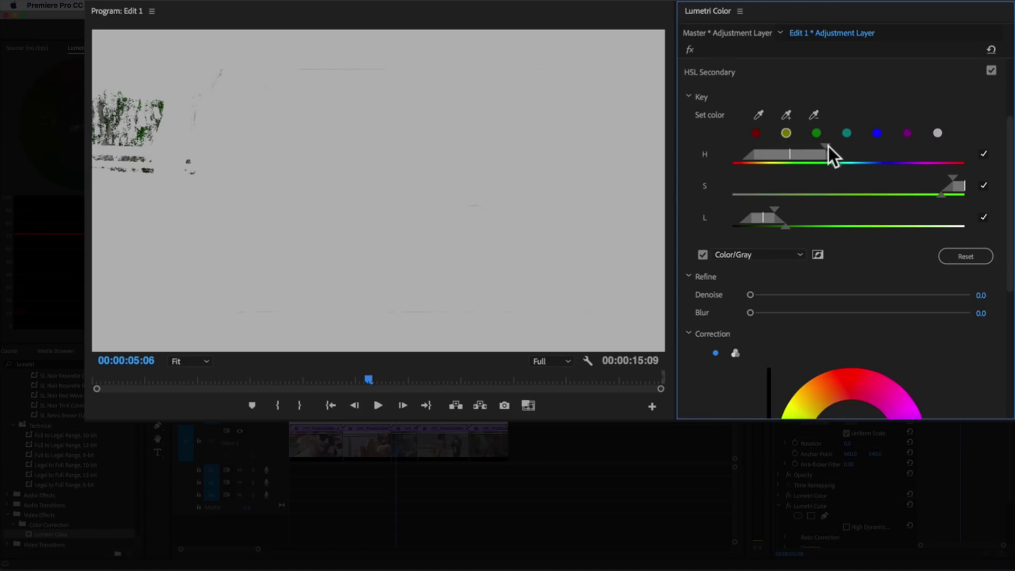
left_click_drag(939, 181, 812, 187)
left_click_drag(769, 214, 825, 217)
left_click_drag(768, 154, 773, 181)
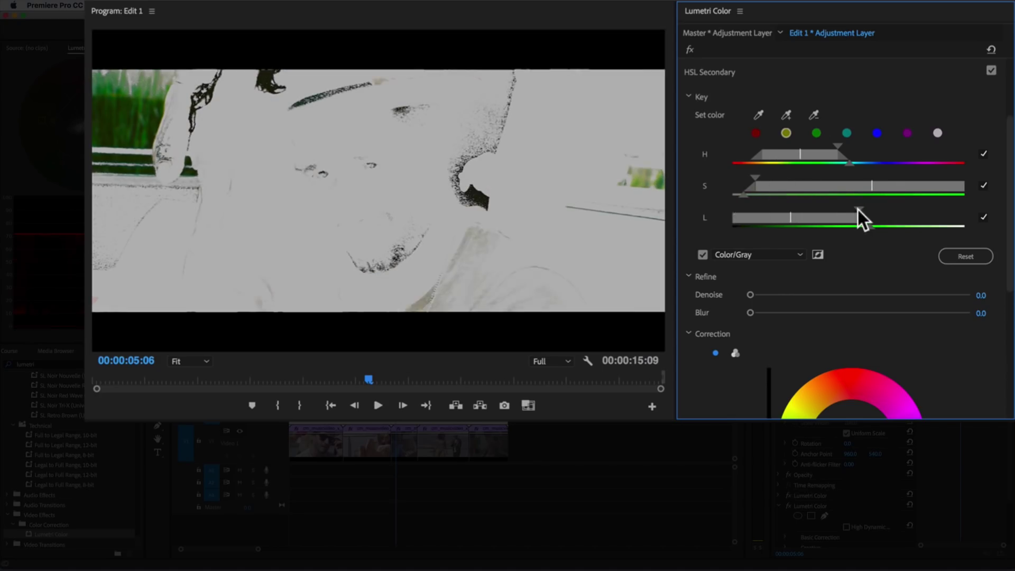
left_click_drag(858, 209, 839, 209)
left_click_drag(777, 154, 779, 154)
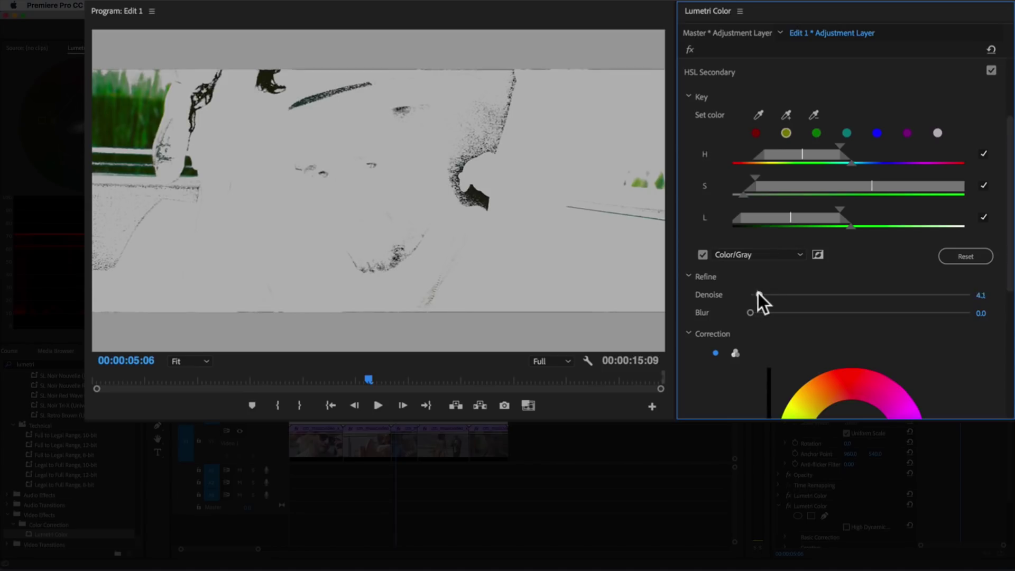
left_click_drag(751, 313, 760, 312)
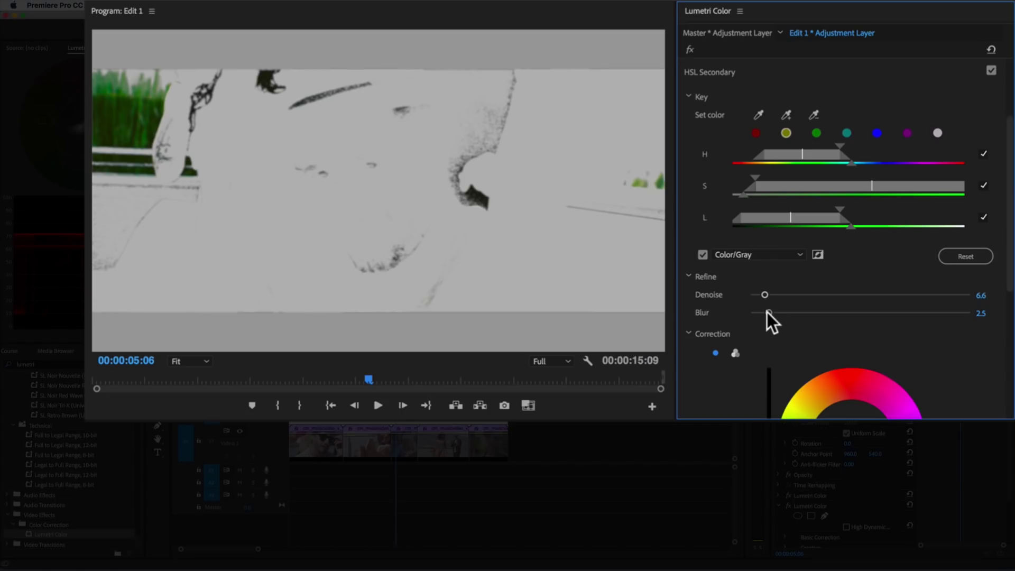
left_click(703, 255)
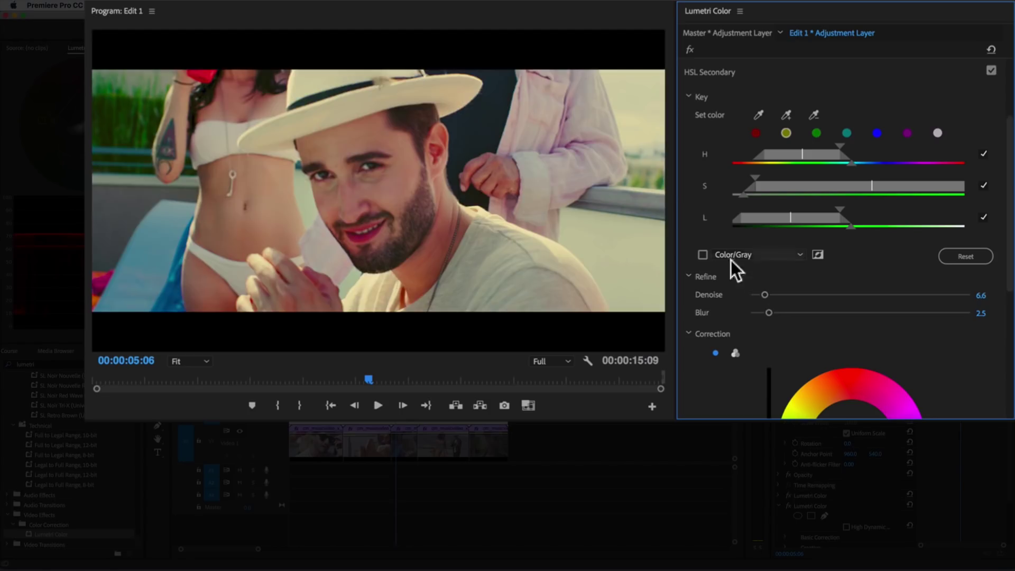
- Set the keyed face's HSL correction to Temperature 36.9, Tint 31.9 and Saturation 71.9
left_click_drag(1010, 199, 1010, 318)
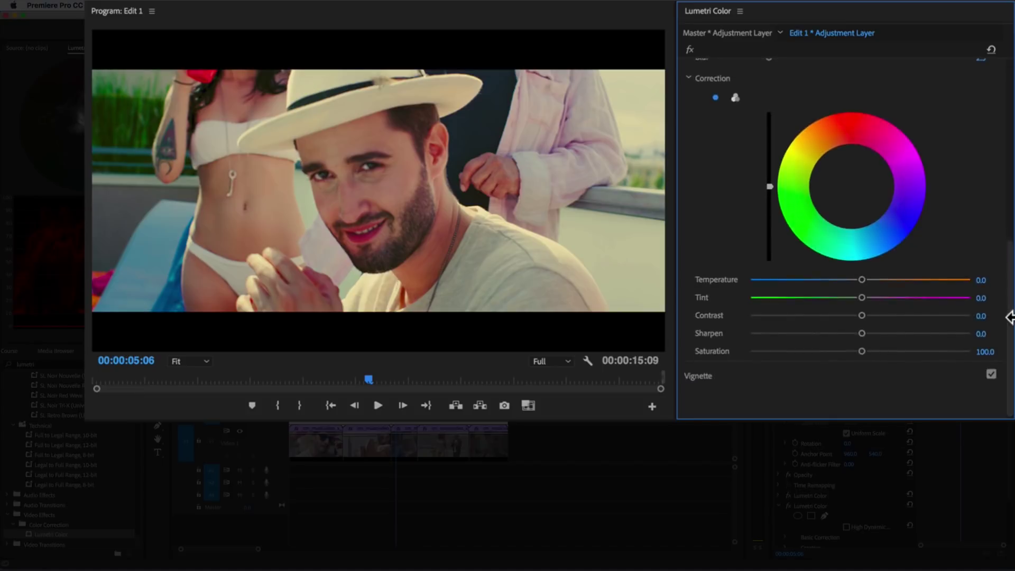
left_click_drag(871, 279, 894, 298)
left_click_drag(862, 351, 827, 350)
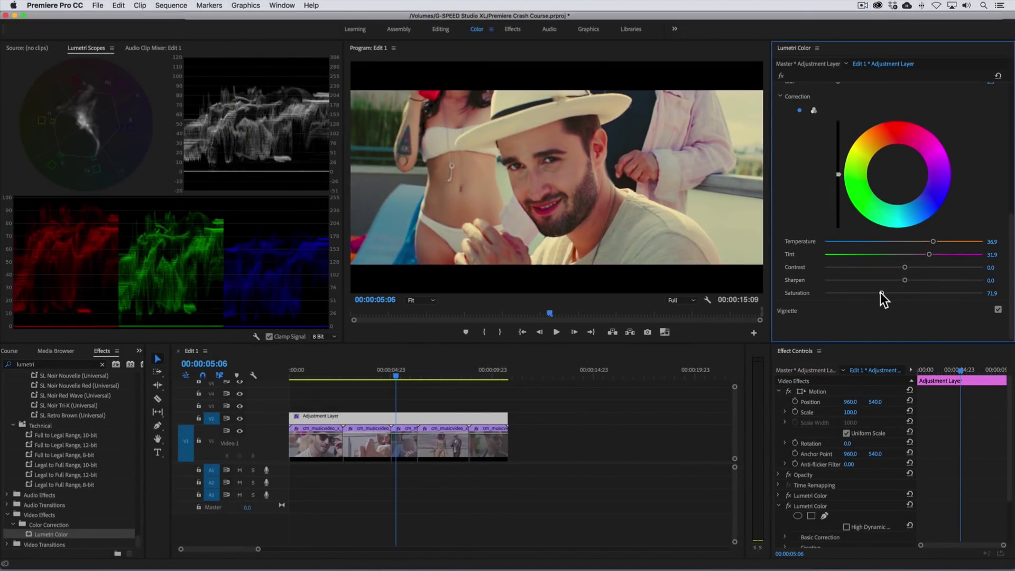
- Add a third Lumetri Color and set its HSL key by eyedropping the blue wall
left_click(777, 505)
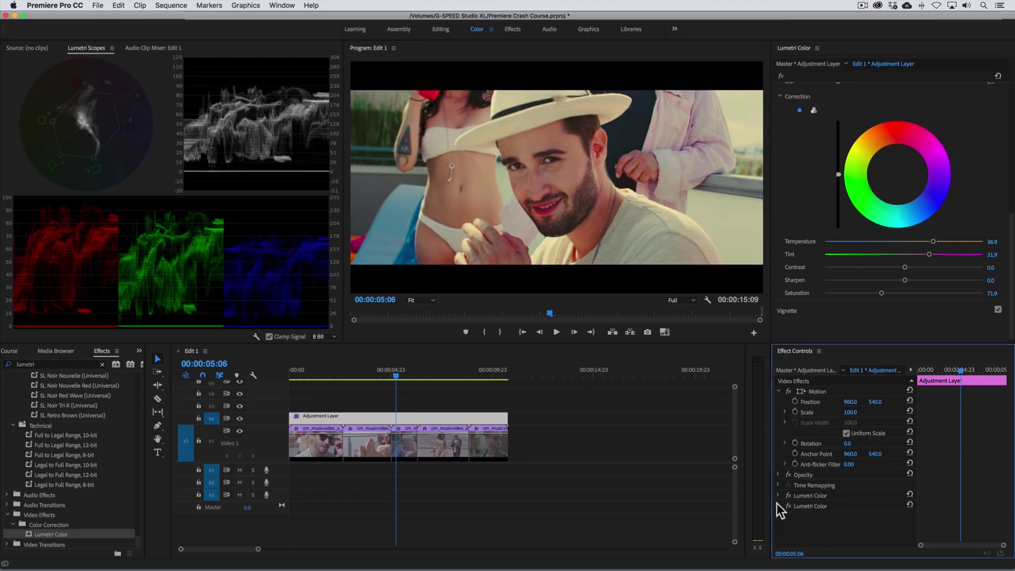
left_click_drag(29, 540, 815, 526)
scroll(894, 211, "up", 5)
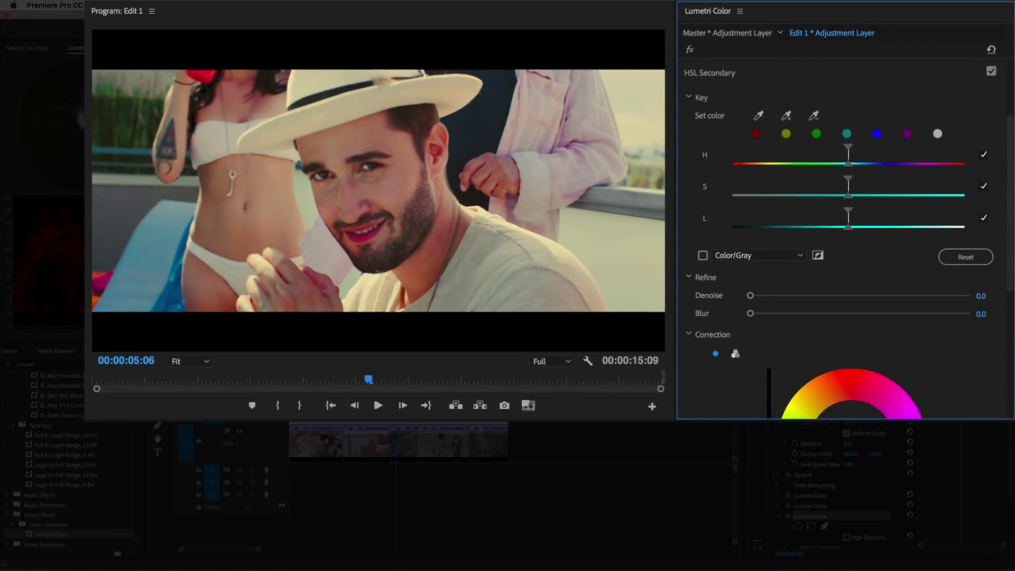
left_click(758, 115)
left_click(172, 238)
- Refine the H, S and L ranges toward the blues with gray preview, then set Denoise 14.4 and Blur 5.6
left_click(703, 255)
left_click_drag(773, 183, 765, 182)
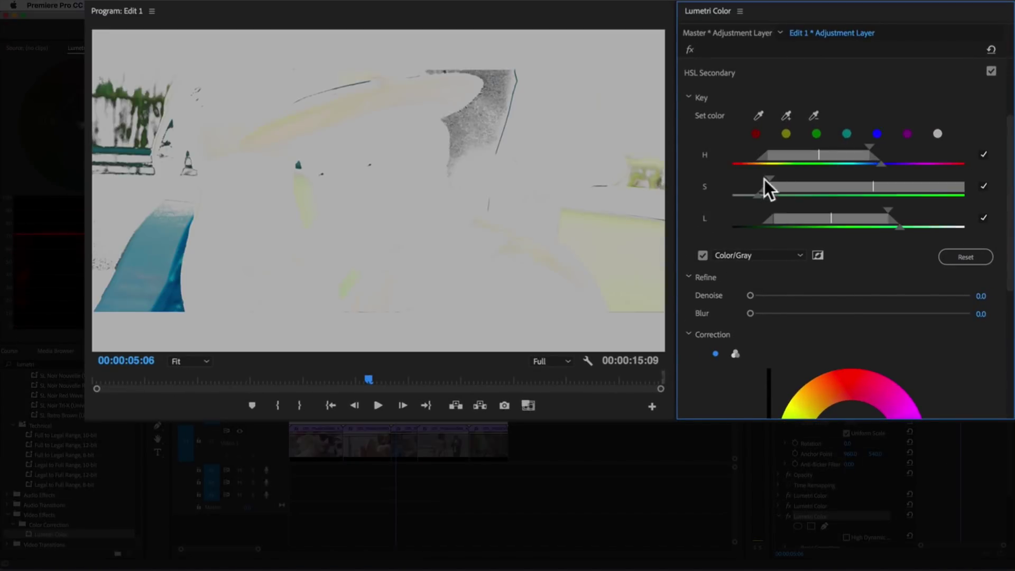
left_click_drag(808, 153, 846, 154)
left_click_drag(900, 228, 915, 227)
left_click_drag(768, 180, 805, 164)
left_click_drag(911, 161, 894, 159)
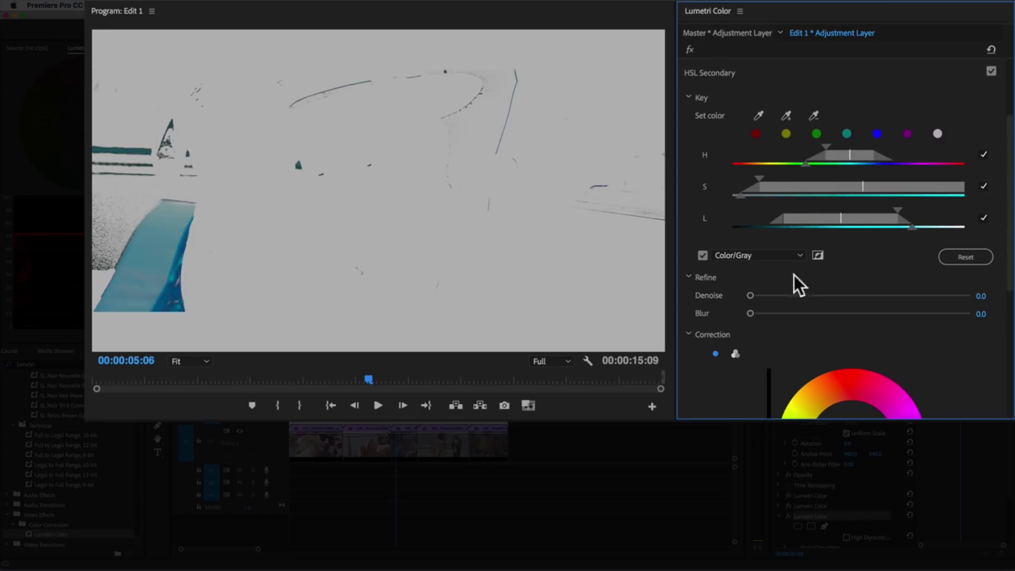
left_click_drag(756, 313, 791, 315)
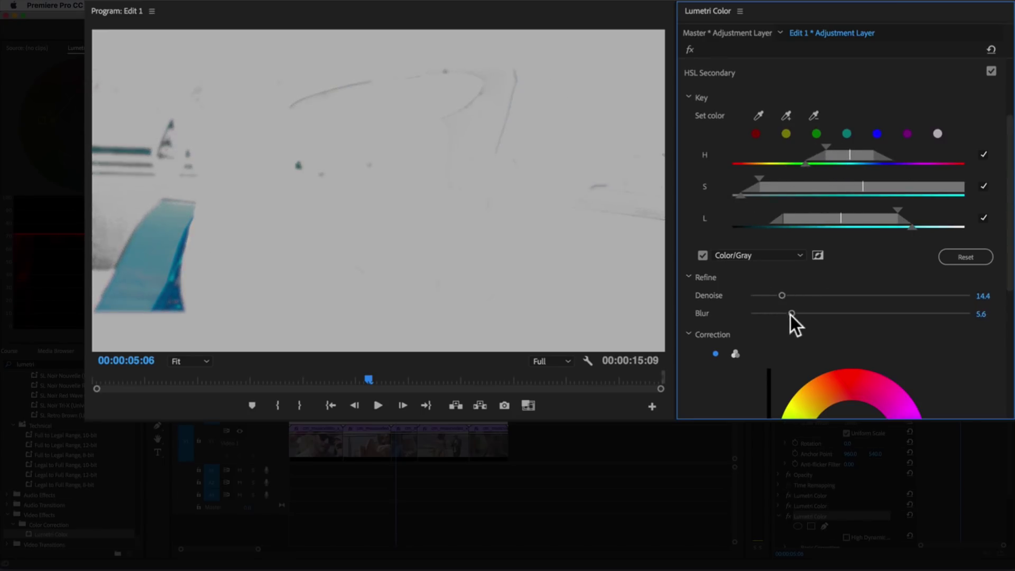
left_click(702, 256)
scroll(1009, 357, "down", 5)
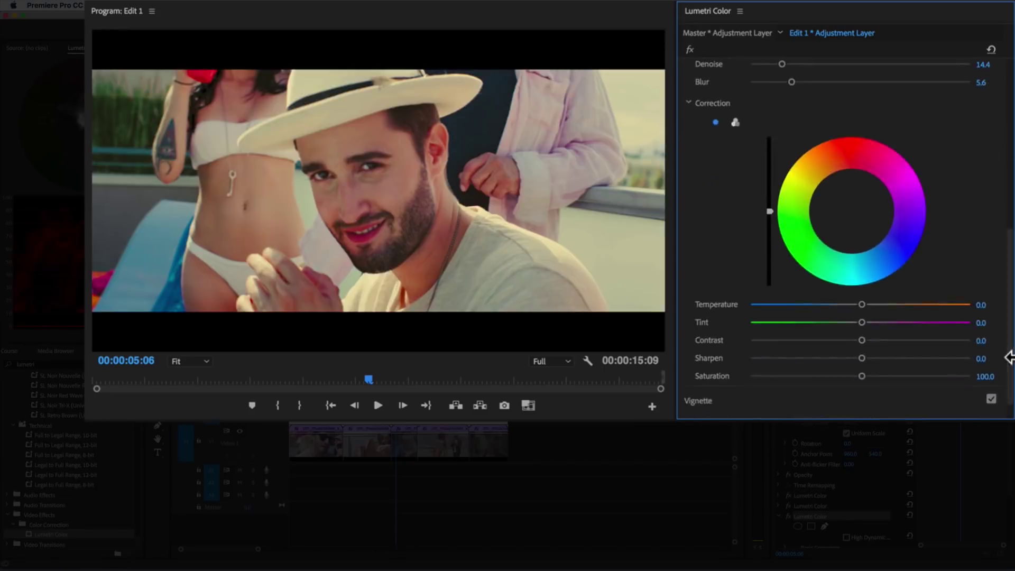
- Use three-way wheels to tint shadows and midtones, darken midtones, and raise Saturation to 114.4
left_click(735, 122)
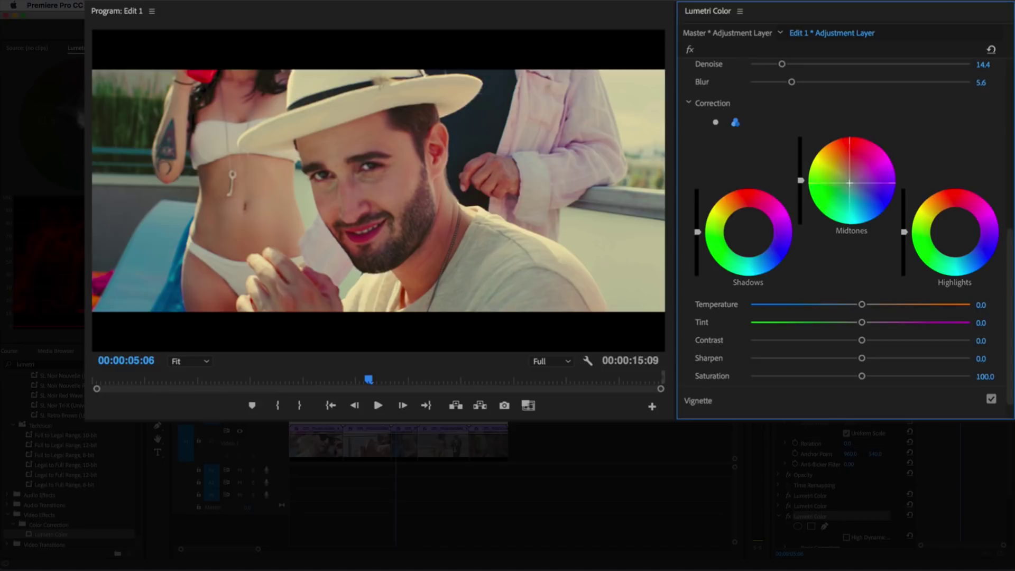
left_click(847, 186)
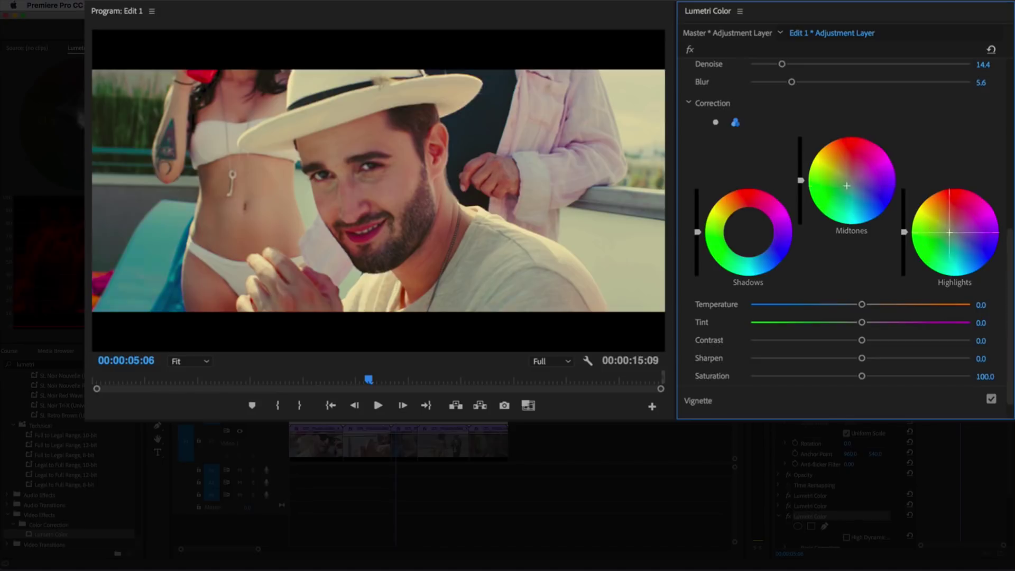
left_click_drag(747, 233, 741, 243)
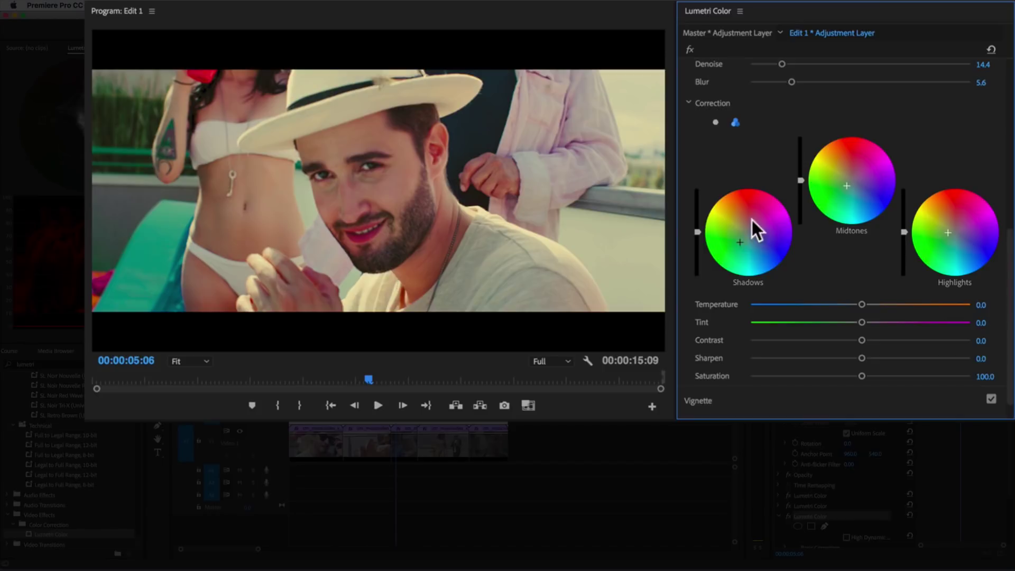
left_click_drag(801, 180, 801, 186)
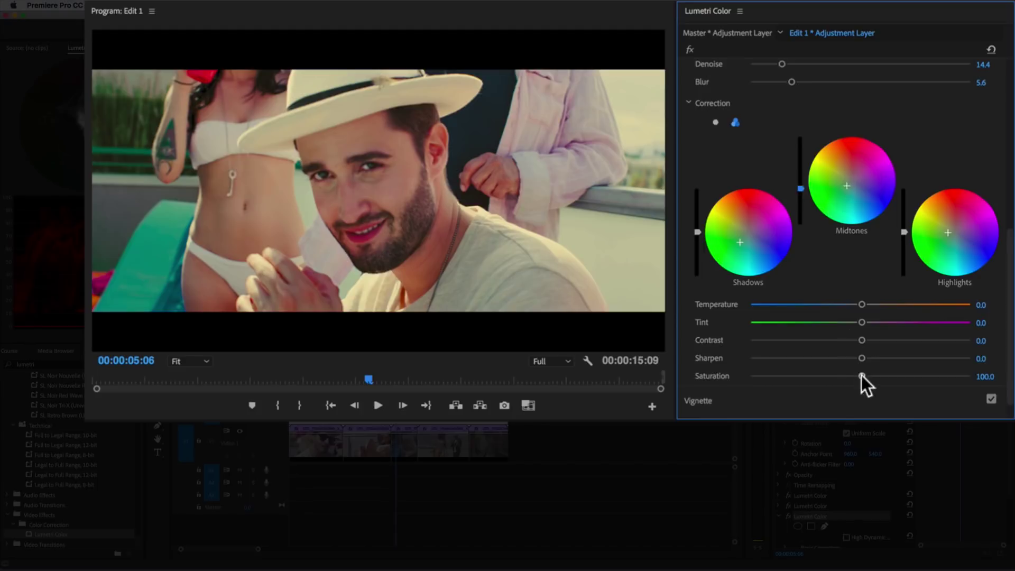
left_click_drag(861, 375, 877, 379)
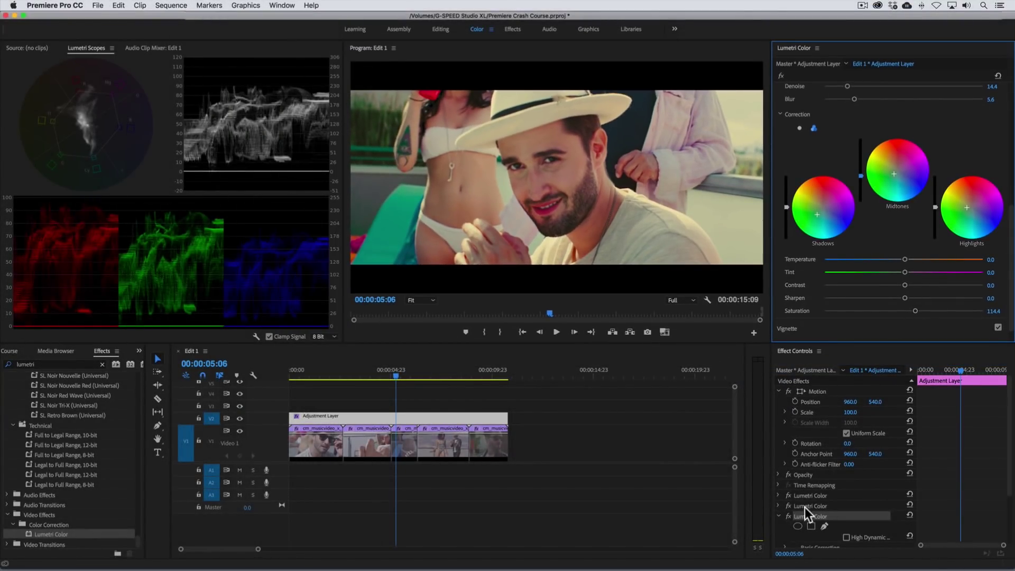
- Add a fourth Lumetri Color to the adjustment layer and expand its Curves section
left_click(779, 516)
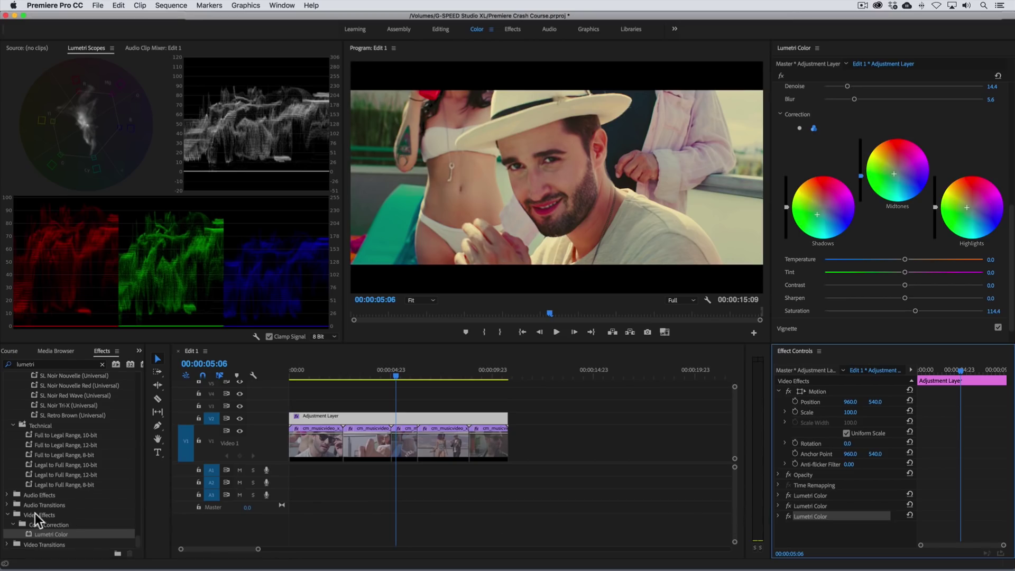
left_click_drag(29, 532, 816, 534)
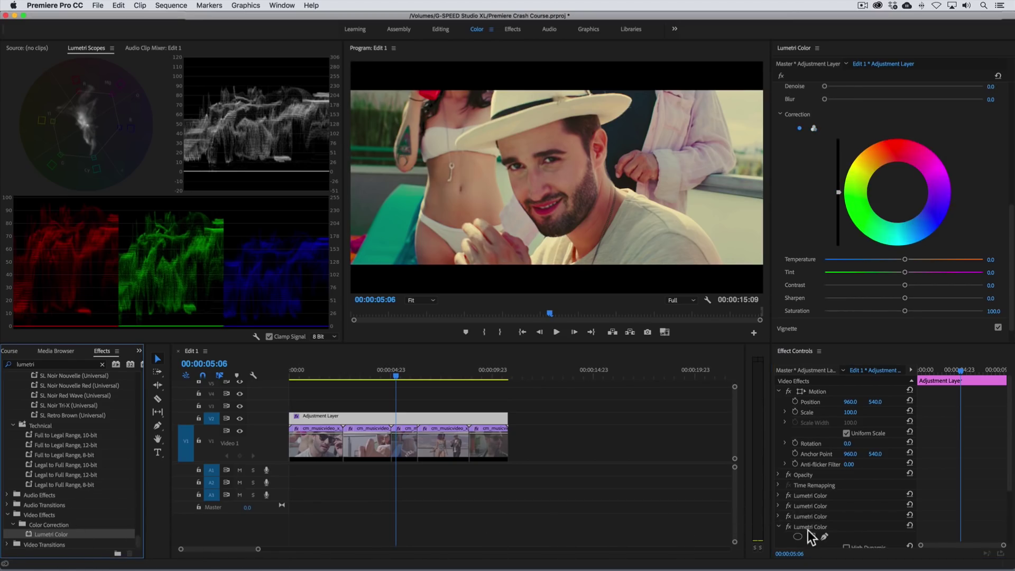
left_click_drag(1008, 270, 1012, 133)
left_click(721, 188)
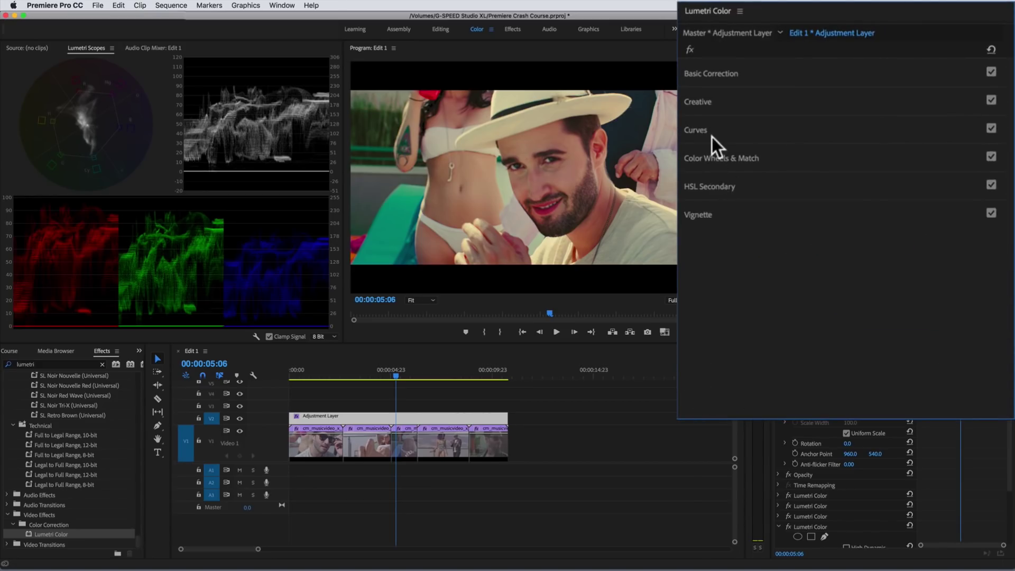
left_click(710, 133)
- Lower the master RGB curve's white point and add a midtone point to bend it back up
left_click_drag(1010, 129, 1011, 142)
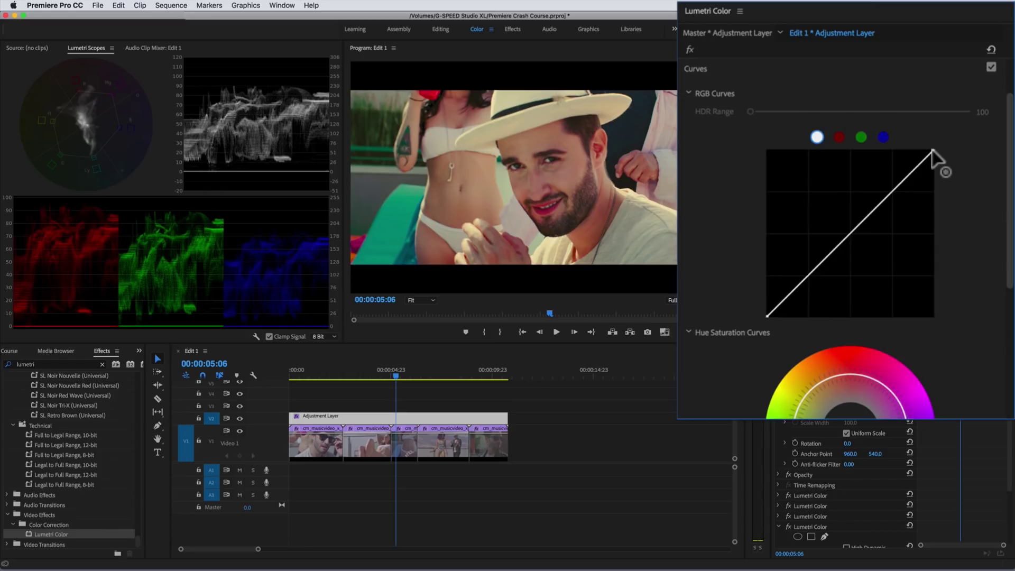
left_click_drag(933, 151, 943, 175)
left_click_drag(845, 245, 844, 247)
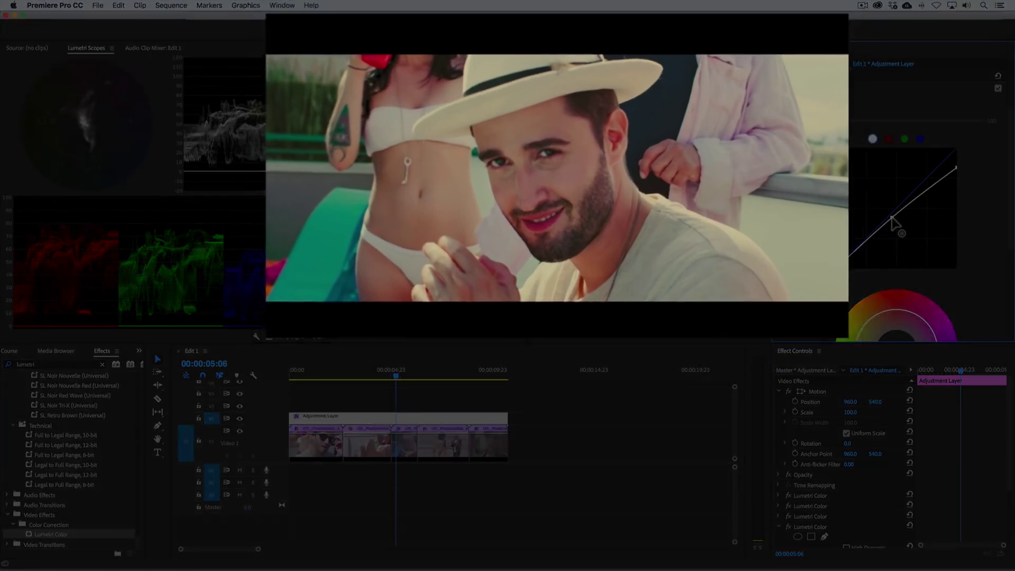
- Play the graded edit from its opening shot of the man in sunglasses as a full-screen preview
key("Home")
key("space")
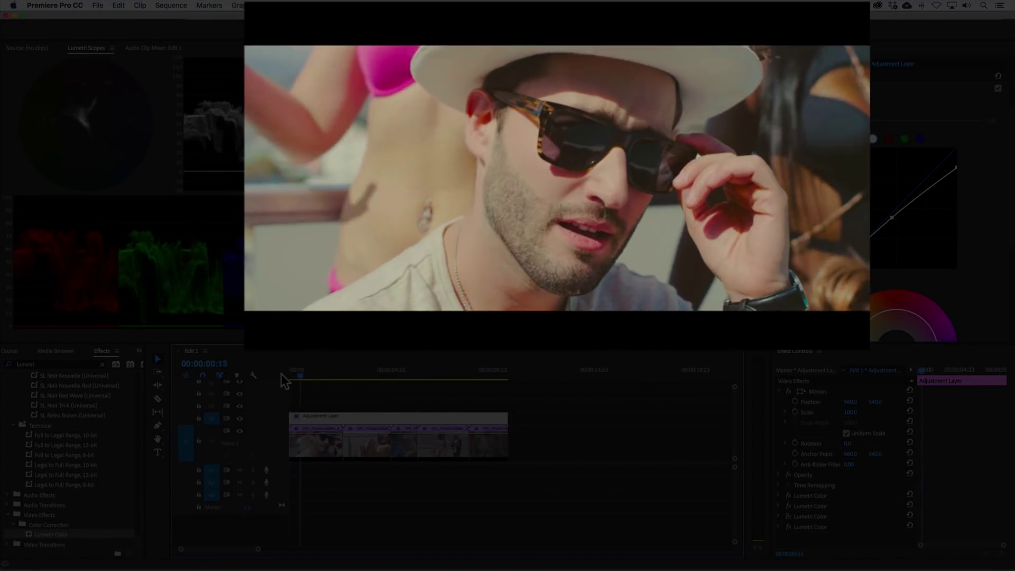